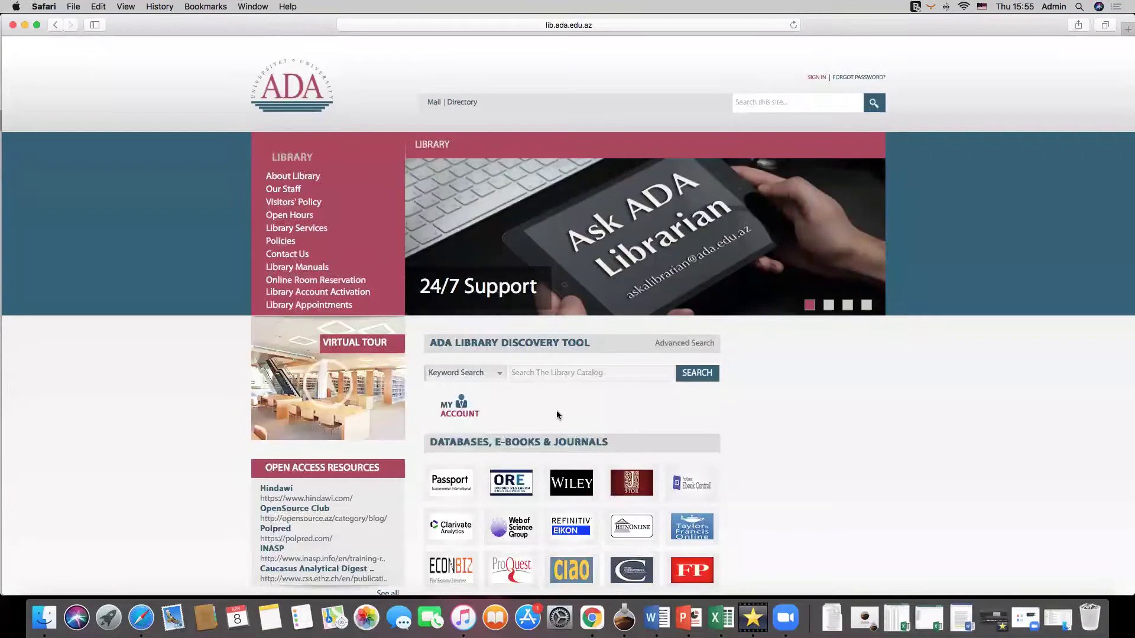
Scroll the ADA Library homepage and go to the MY ACCOUNT sign-in page.
{"action": "scroll", "coordinate": [556, 413], "scroll_direction": "down", "scroll_amount": 1}
{"action": "scroll", "coordinate": [555, 414], "scroll_direction": "down", "scroll_amount": 3}
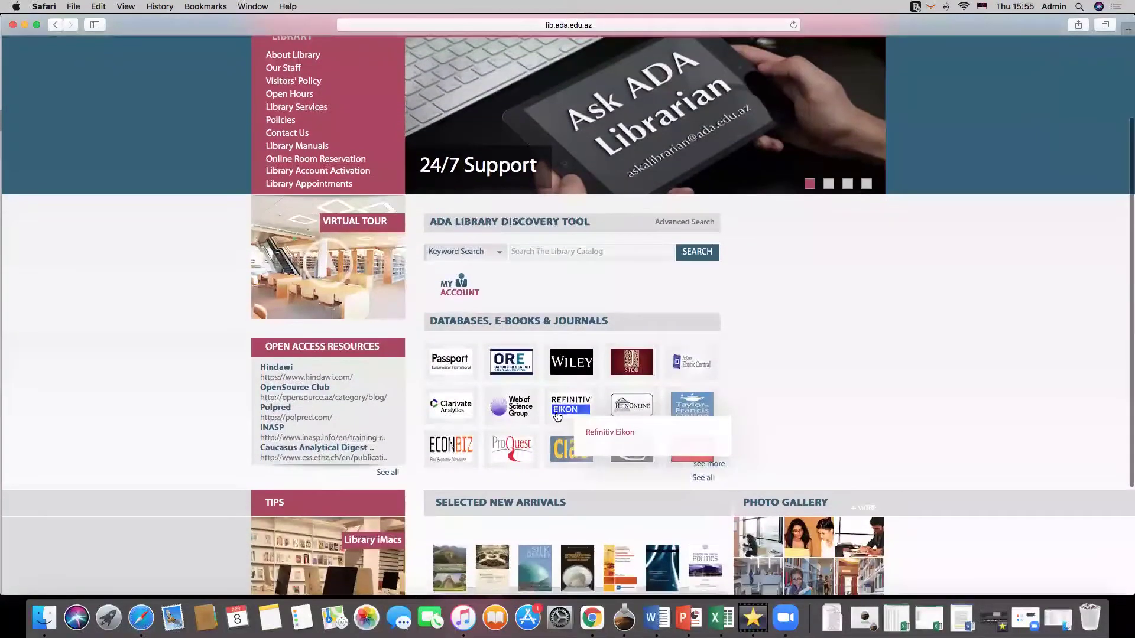
{"action": "scroll", "coordinate": [557, 415], "scroll_direction": "down", "scroll_amount": 2}
{"action": "scroll", "coordinate": [557, 415], "scroll_direction": "down", "scroll_amount": 1}
{"action": "scroll", "coordinate": [556, 416], "scroll_direction": "down", "scroll_amount": 3}
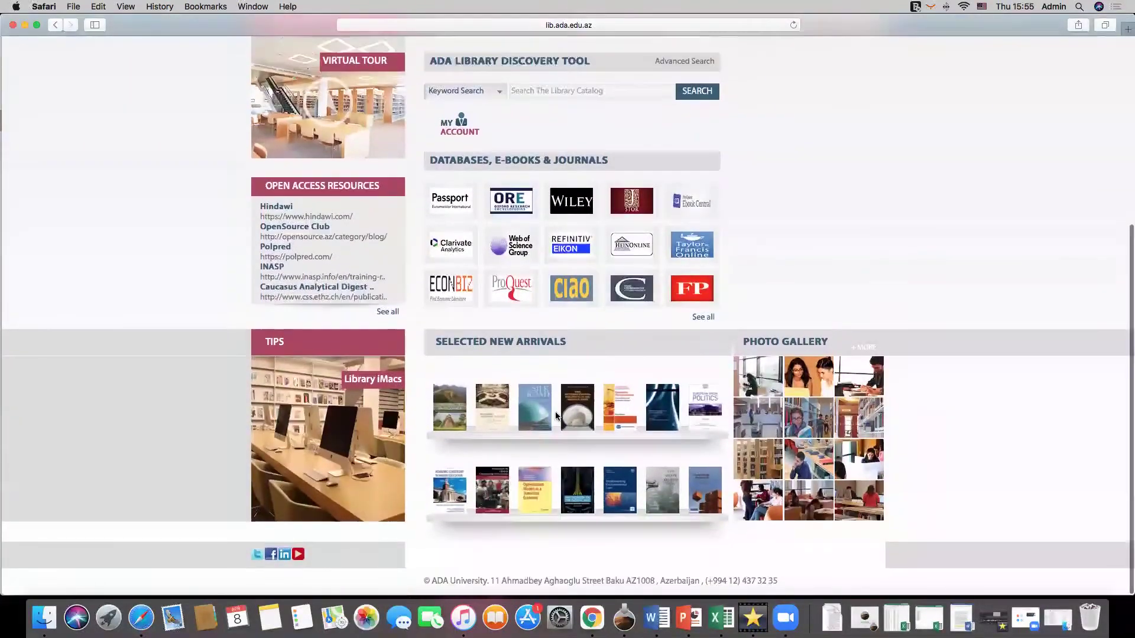
{"action": "scroll", "coordinate": [555, 415], "scroll_direction": "up", "scroll_amount": 2}
{"action": "scroll", "coordinate": [556, 414], "scroll_direction": "up", "scroll_amount": 1}
{"action": "scroll", "coordinate": [556, 412], "scroll_direction": "up", "scroll_amount": 2}
{"action": "scroll", "coordinate": [556, 412], "scroll_direction": "up", "scroll_amount": 2}
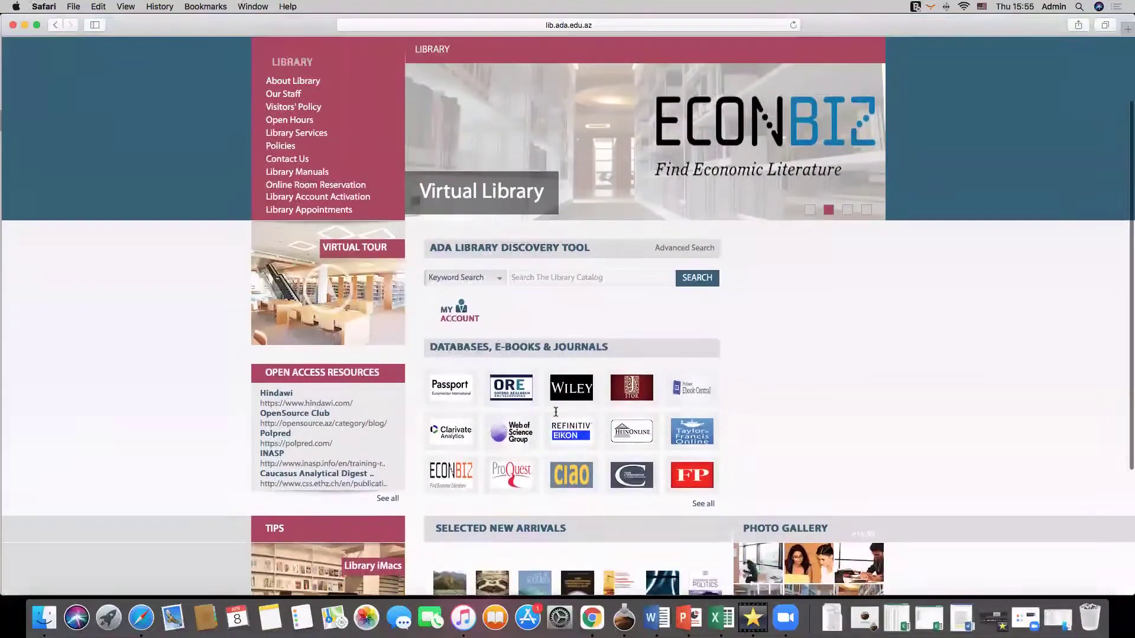
{"action": "scroll", "coordinate": [555, 412], "scroll_direction": "up", "scroll_amount": 3}
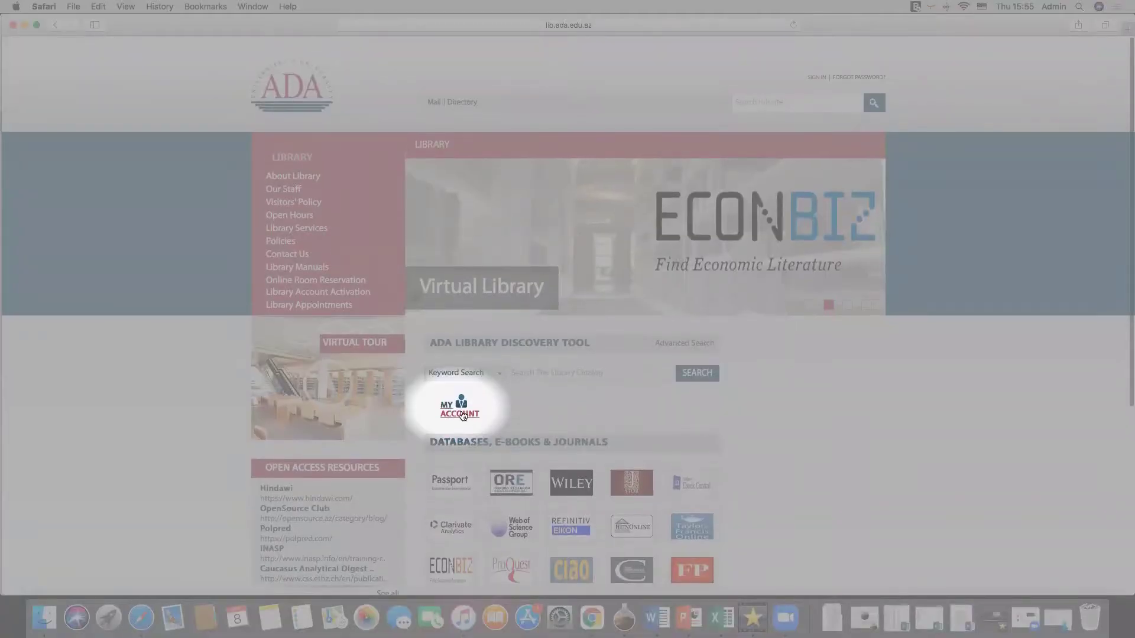
{"action": "left_click", "coordinate": [452, 410]}
{"action": "left_click", "coordinate": [592, 196]}
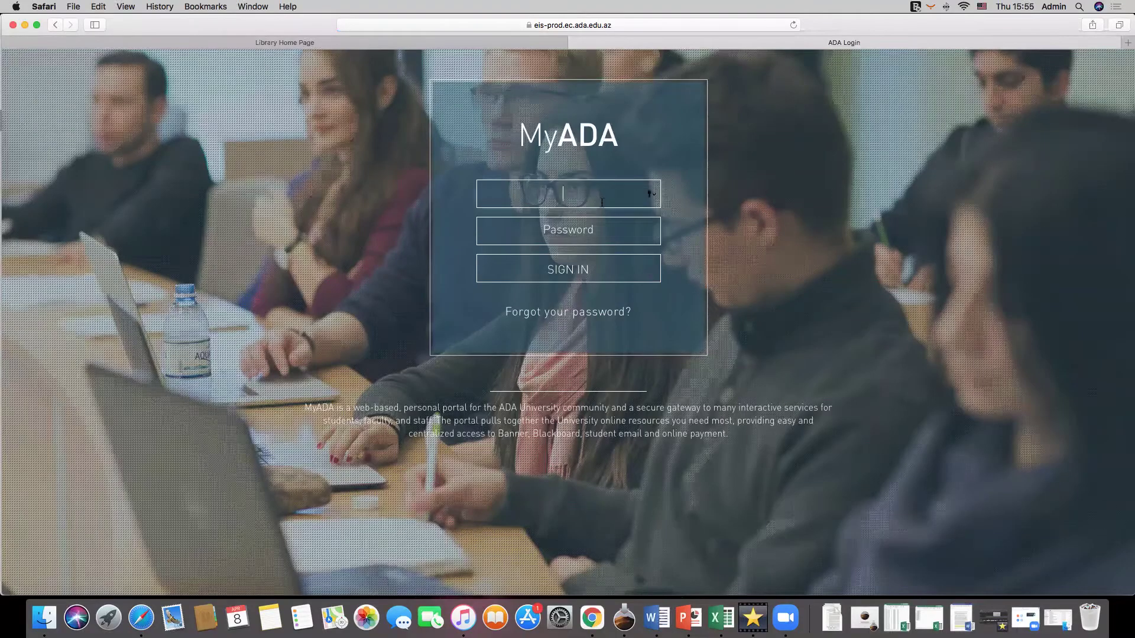
{"action": "key", "text": "Tab"}
{"action": "type", "text": "•••••"}
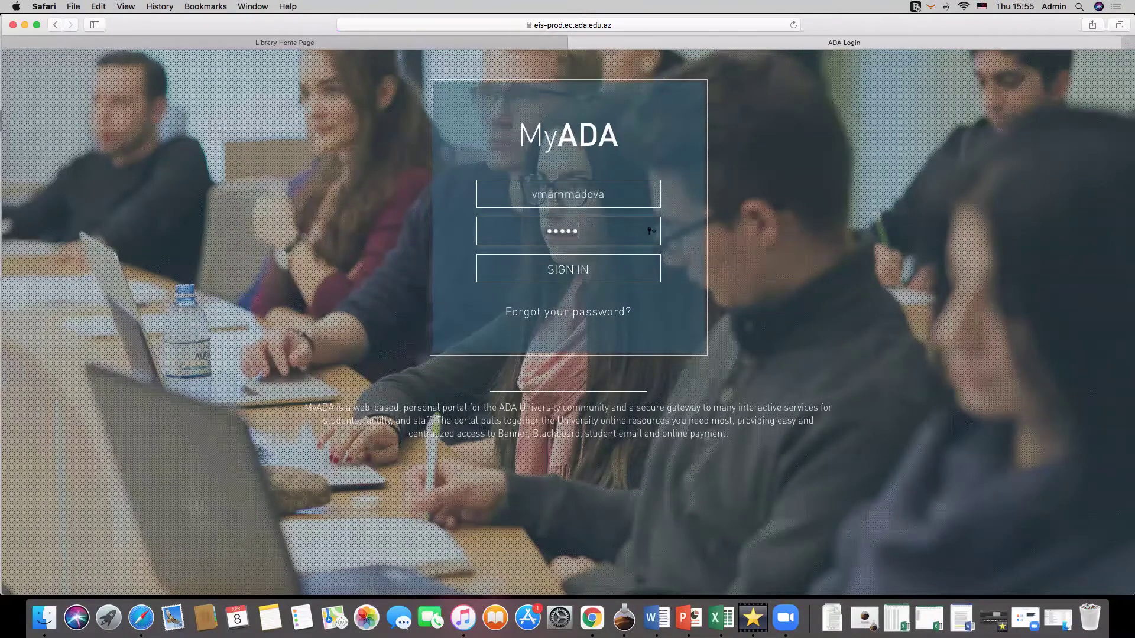
{"action": "type", "text": "••••"}
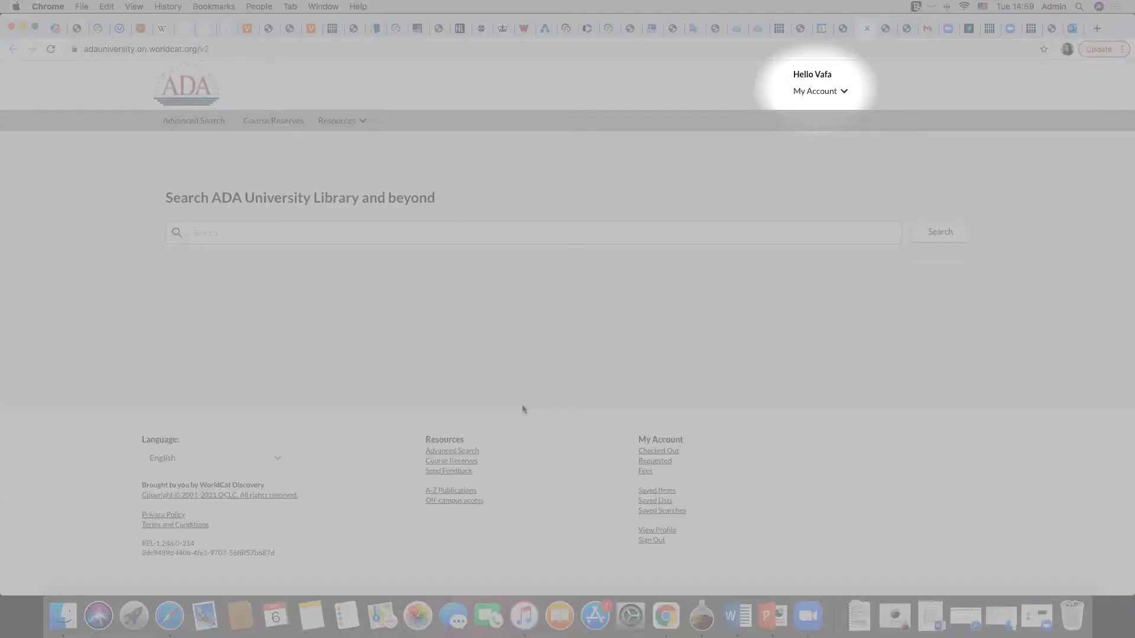
Show the account's Requested items list from the My Account menu, which is empty.
{"action": "left_click", "coordinate": [845, 93]}
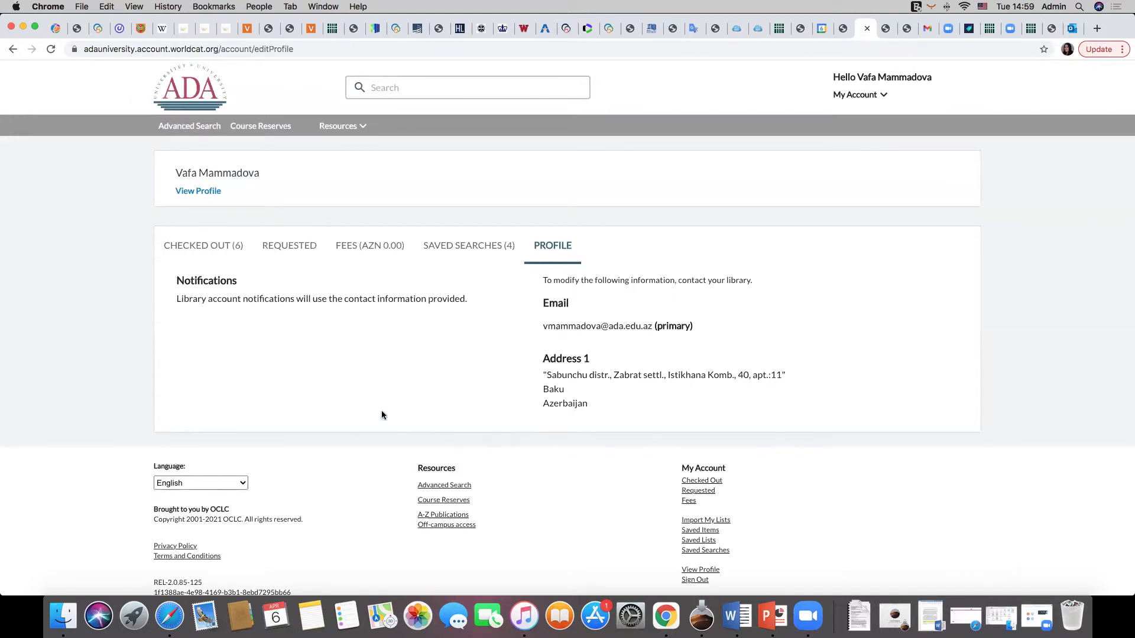
{"action": "left_click", "coordinate": [281, 249]}
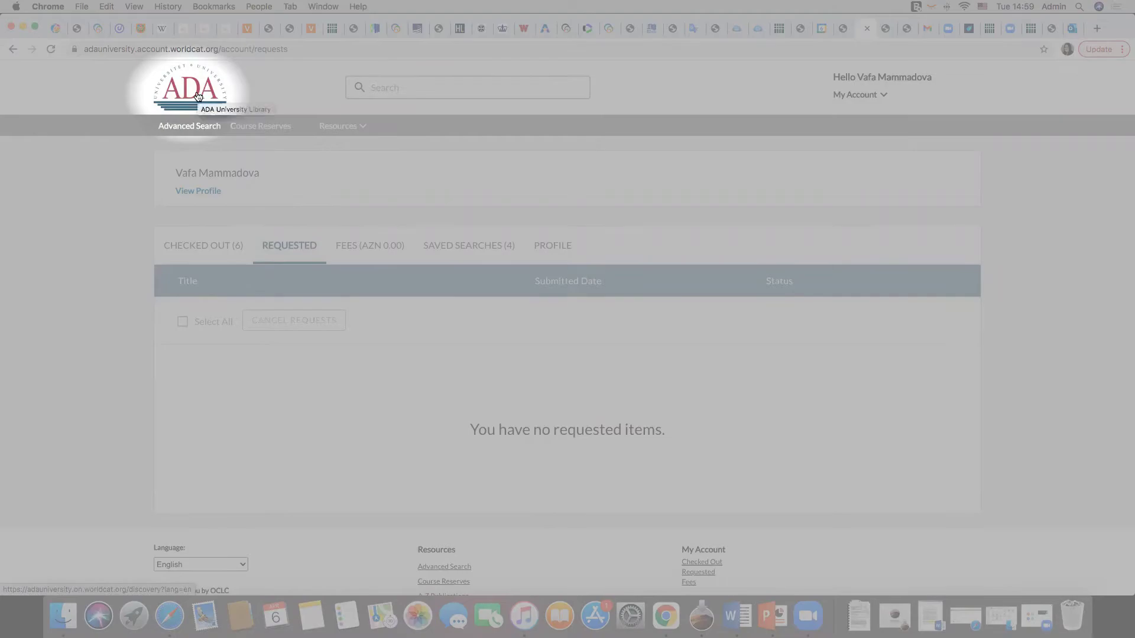
Search 'public administration' and open The public administration casebook record to request it.
{"action": "type", "text": "publi"}
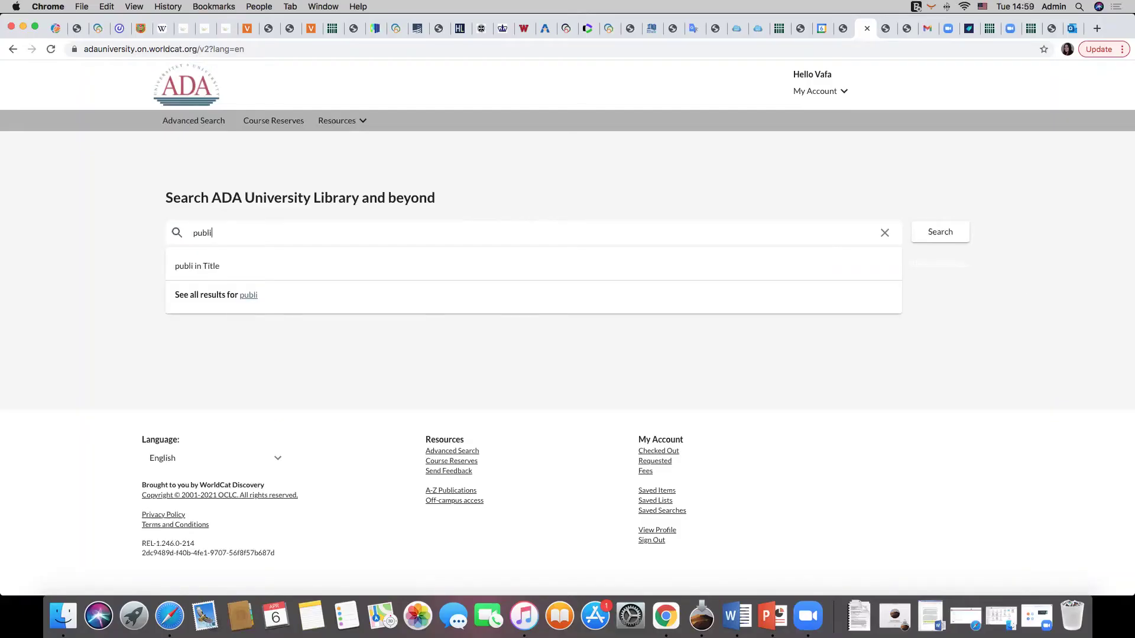
{"action": "type", "text": "c admin"}
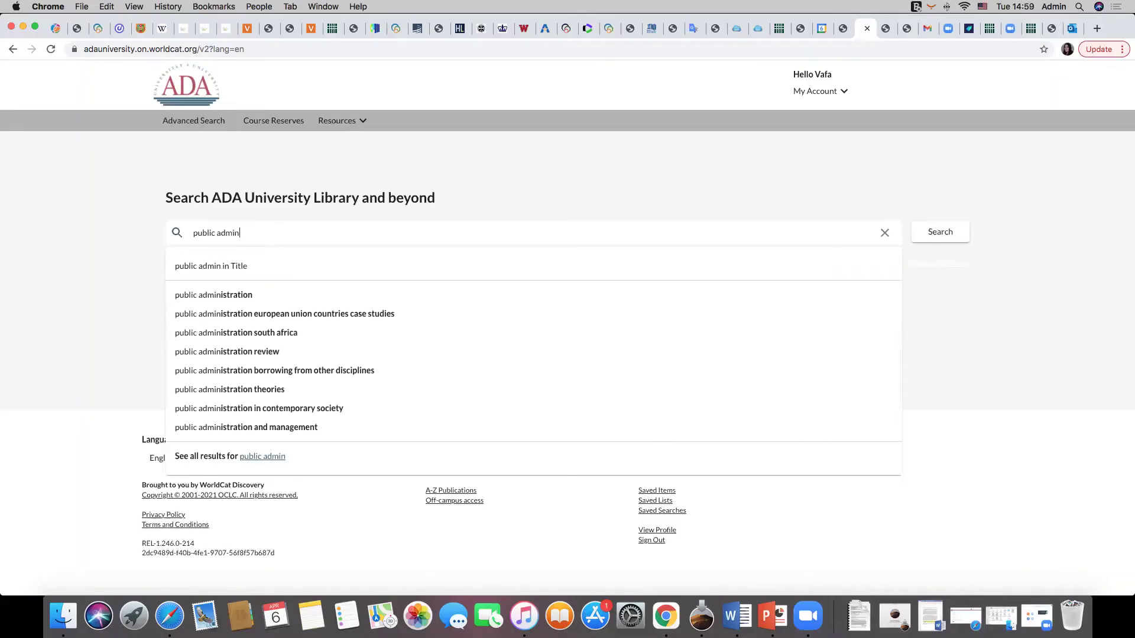
{"action": "type", "text": "istrati"}
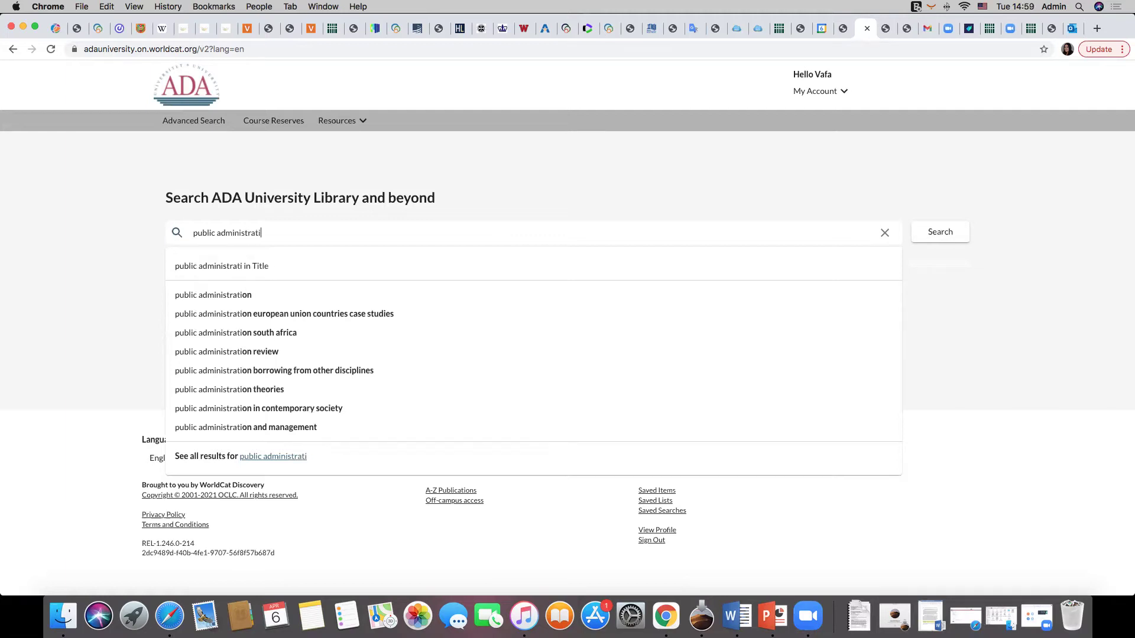
{"action": "type", "text": "on"}
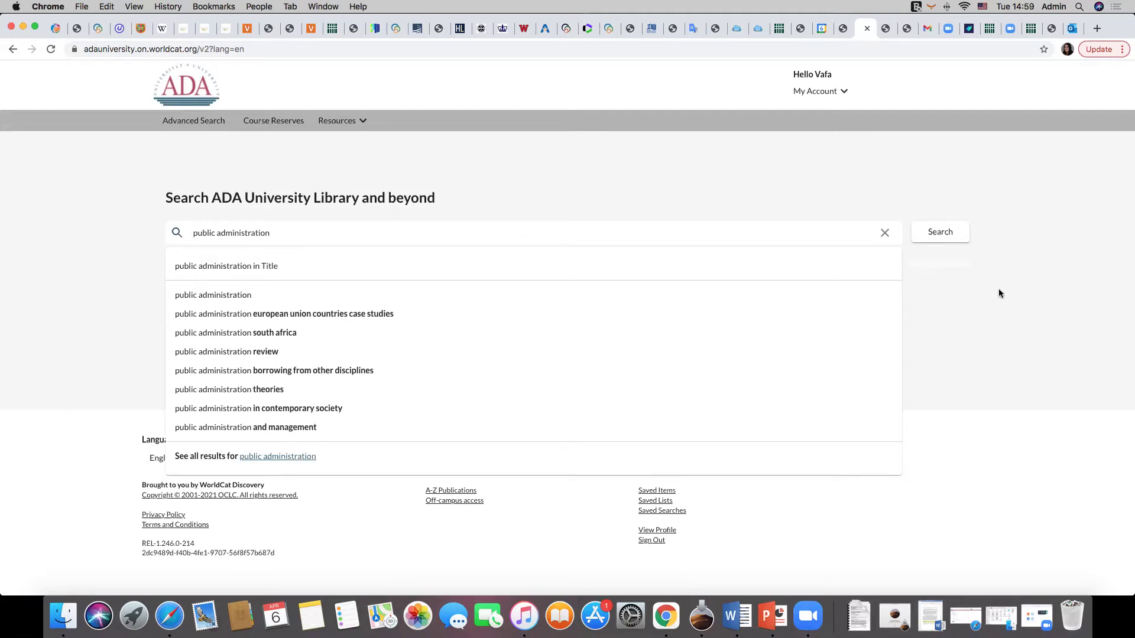
{"action": "left_click", "coordinate": [940, 233]}
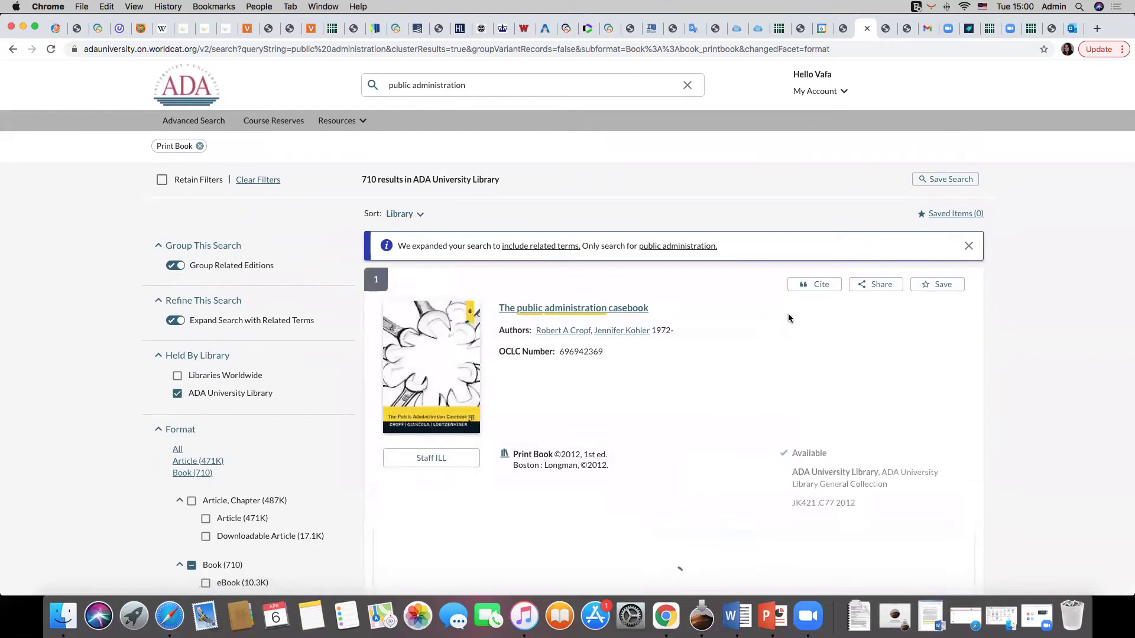
{"action": "scroll", "coordinate": [789, 315], "scroll_direction": "down", "scroll_amount": 2}
{"action": "scroll", "coordinate": [780, 314], "scroll_direction": "up", "scroll_amount": 1}
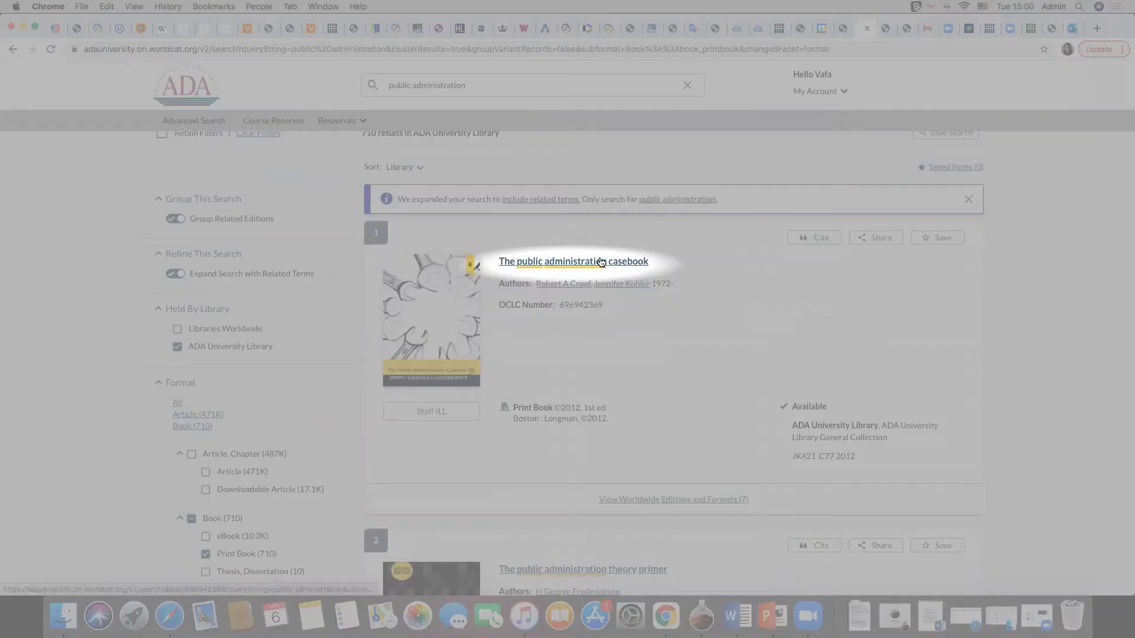
{"action": "left_click", "coordinate": [600, 261]}
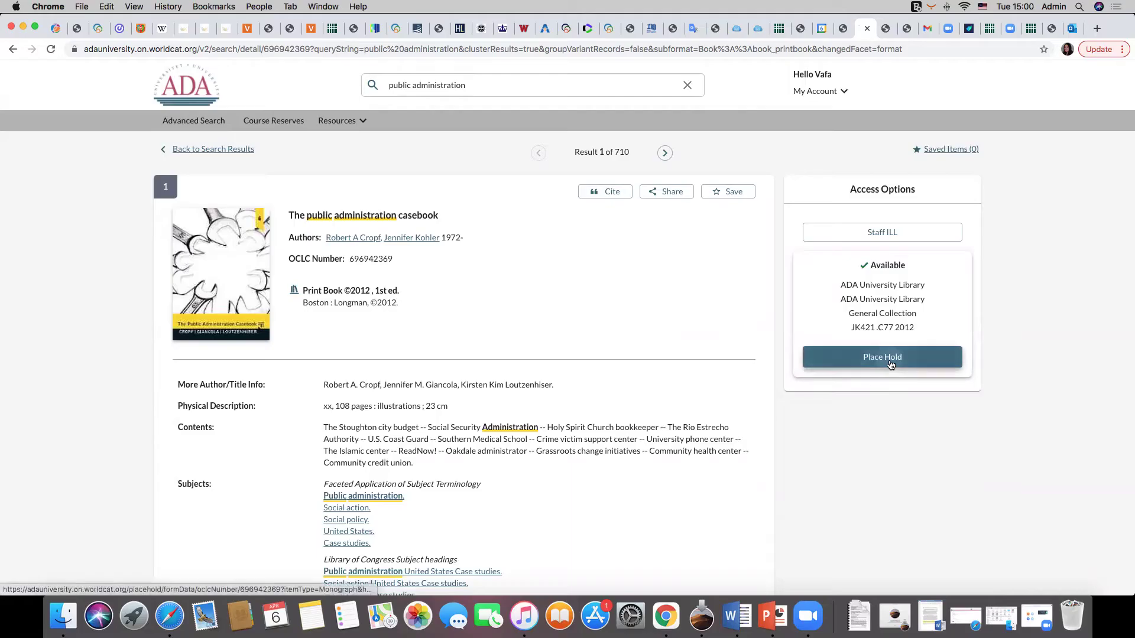
{"action": "left_click", "coordinate": [889, 360]}
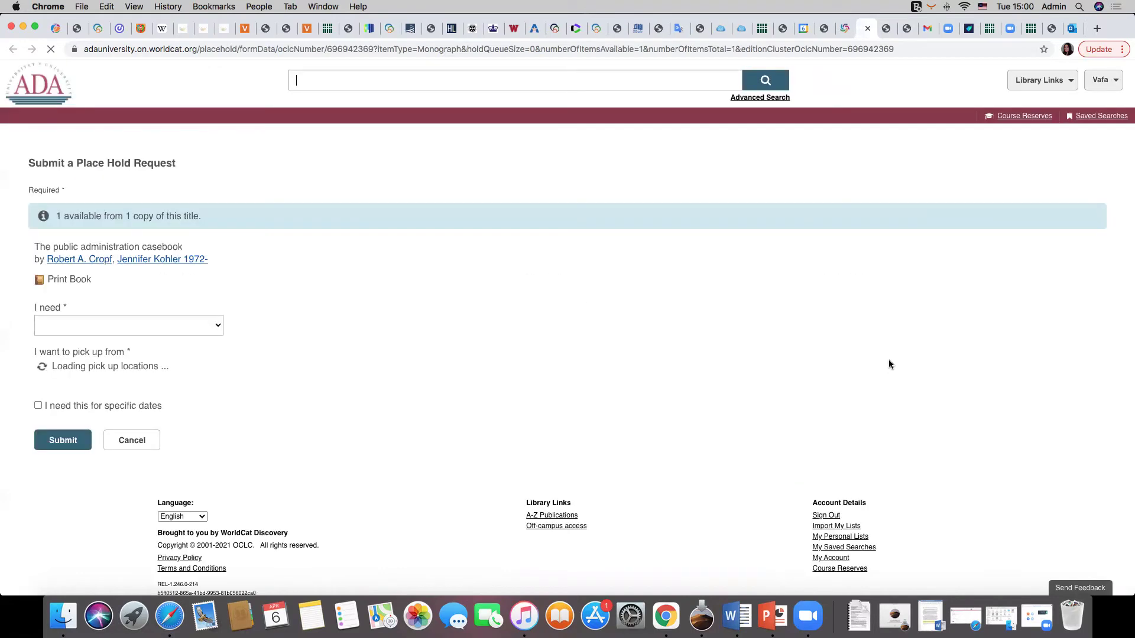
Keep Any Copy and choose ADA University Library - Main Branch for pickup.
{"action": "left_click", "coordinate": [207, 331]}
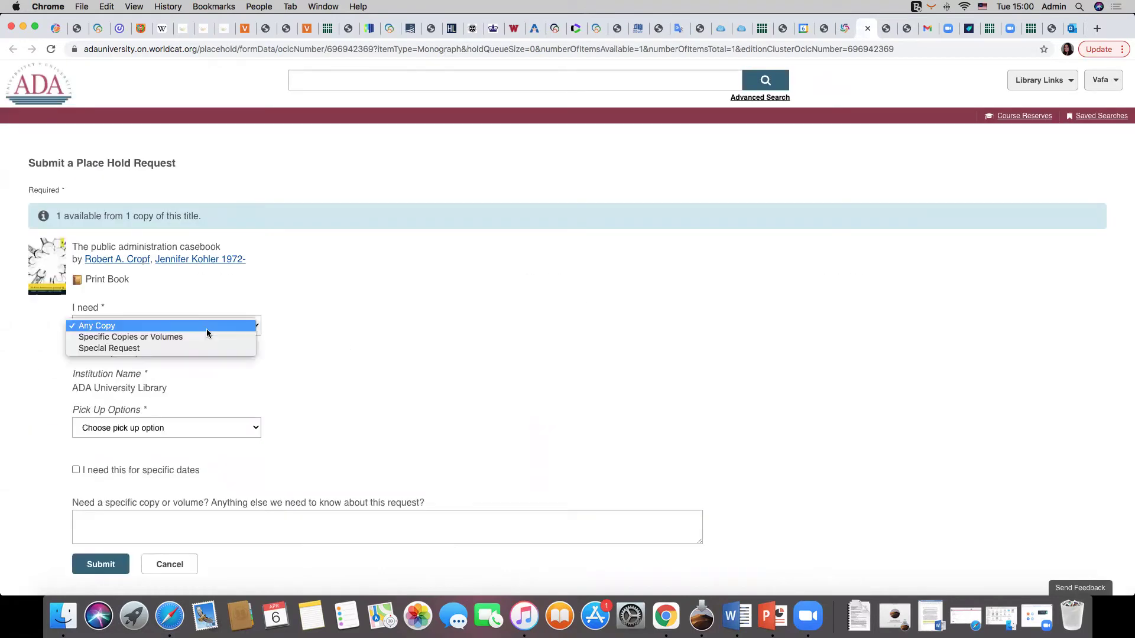
{"action": "left_click", "coordinate": [204, 329]}
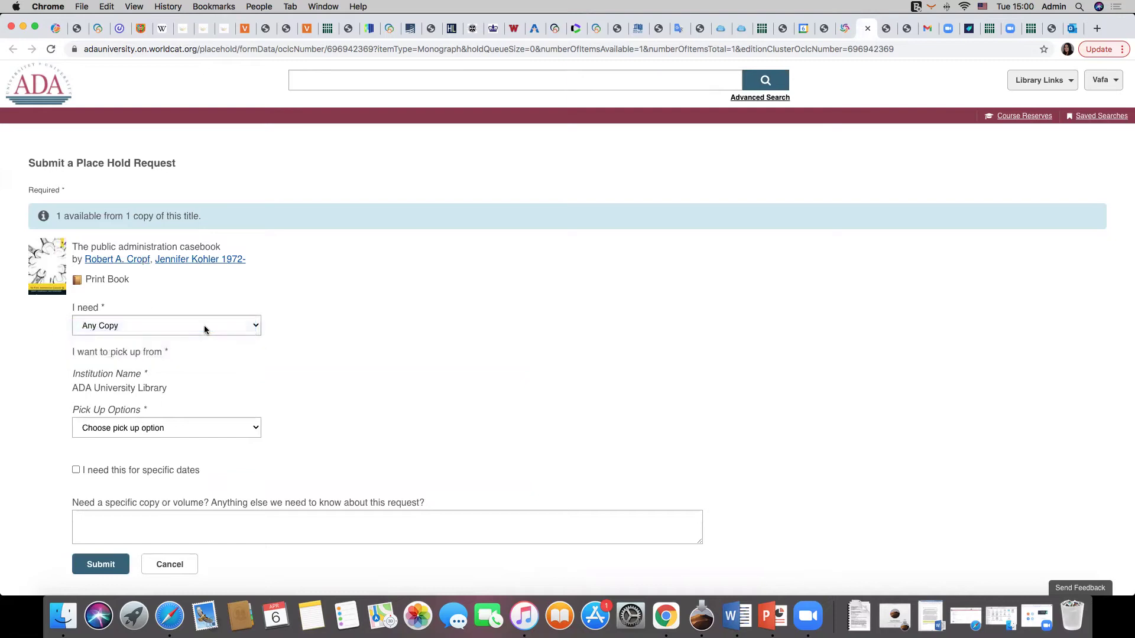
{"action": "scroll", "coordinate": [260, 336], "scroll_direction": "down", "scroll_amount": 3}
{"action": "left_click", "coordinate": [247, 349]}
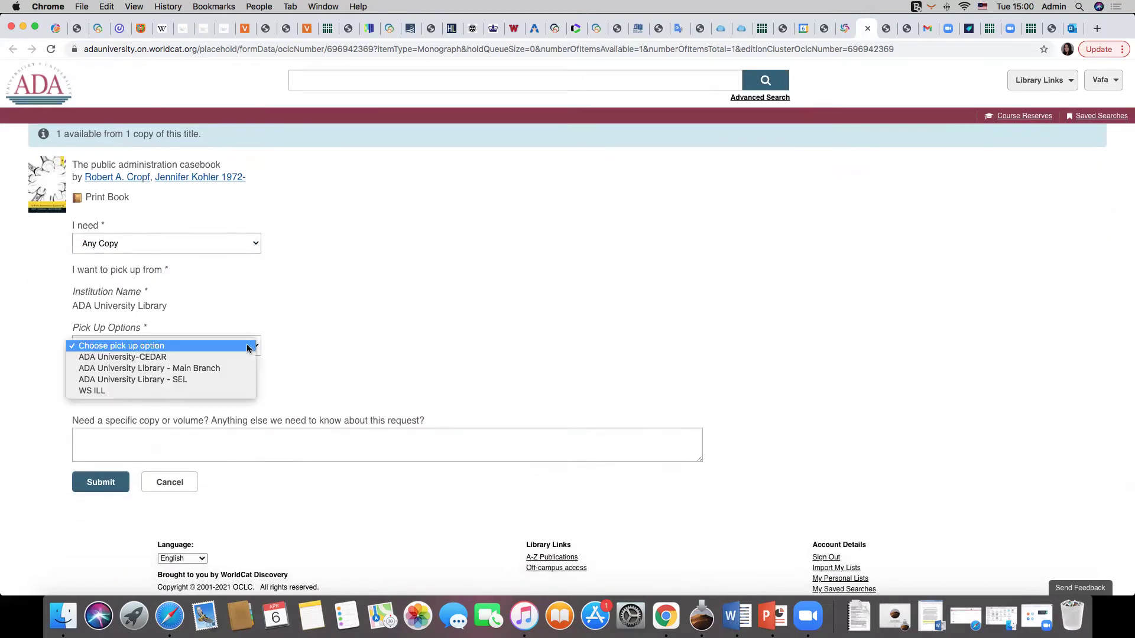
{"action": "left_click", "coordinate": [228, 368]}
Submit the hold without a date range and with the note 'Kindly ask you to hold this book for me.'.
{"action": "scroll", "coordinate": [300, 369], "scroll_direction": "down", "scroll_amount": 2}
{"action": "scroll", "coordinate": [300, 369], "scroll_direction": "down", "scroll_amount": 2}
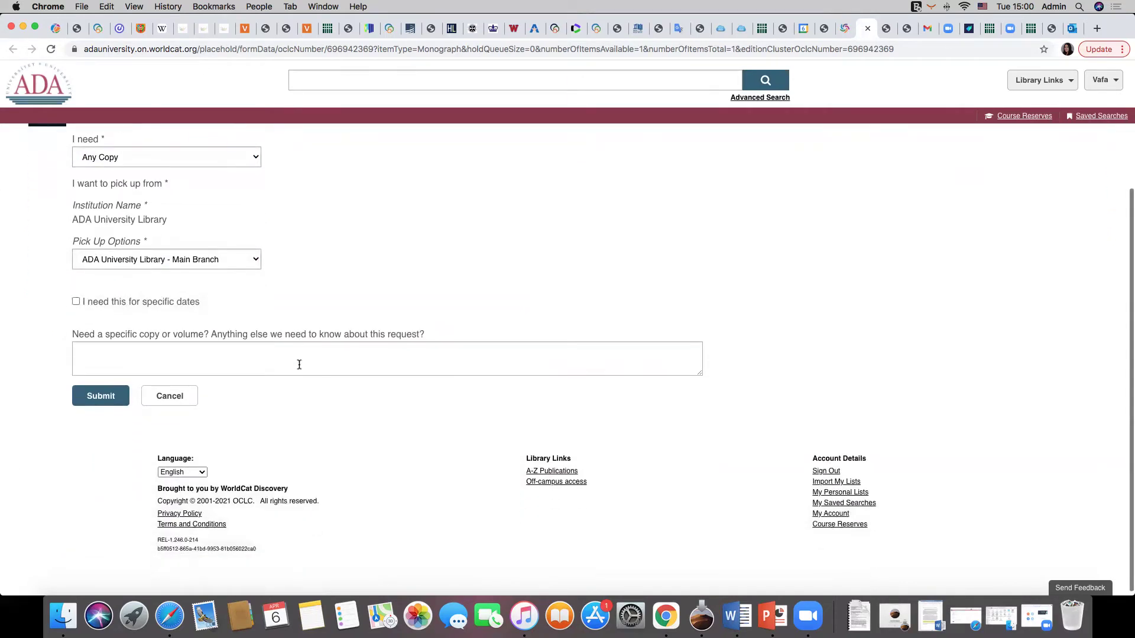
{"action": "left_click", "coordinate": [75, 301]}
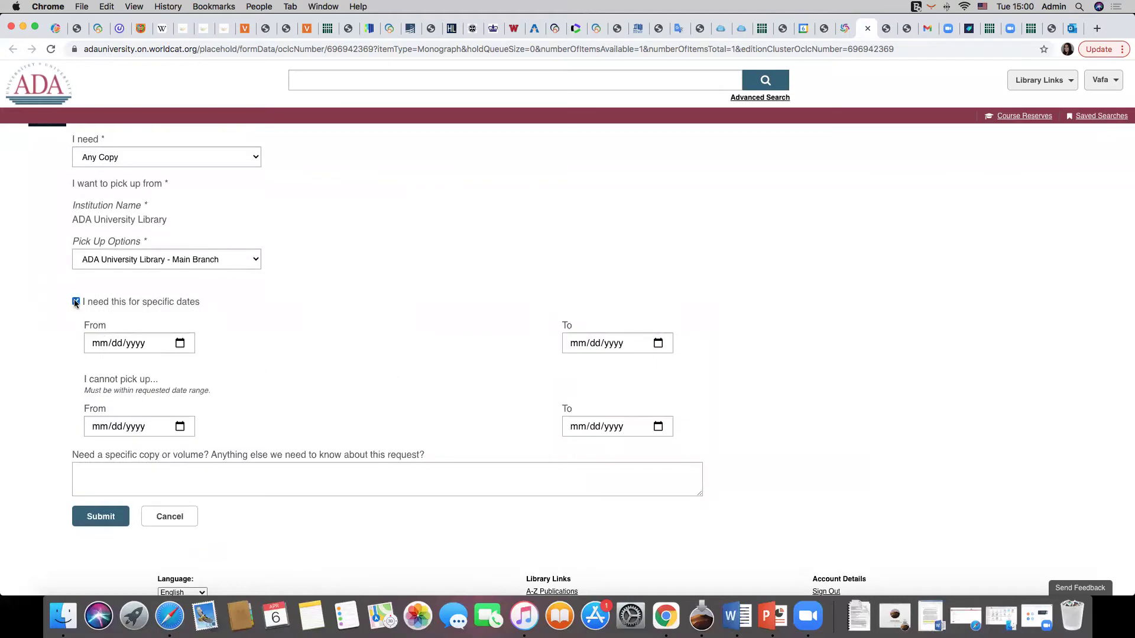
{"action": "left_click", "coordinate": [75, 301]}
{"action": "left_click", "coordinate": [132, 359]}
{"action": "type", "text": "Kindly as"}
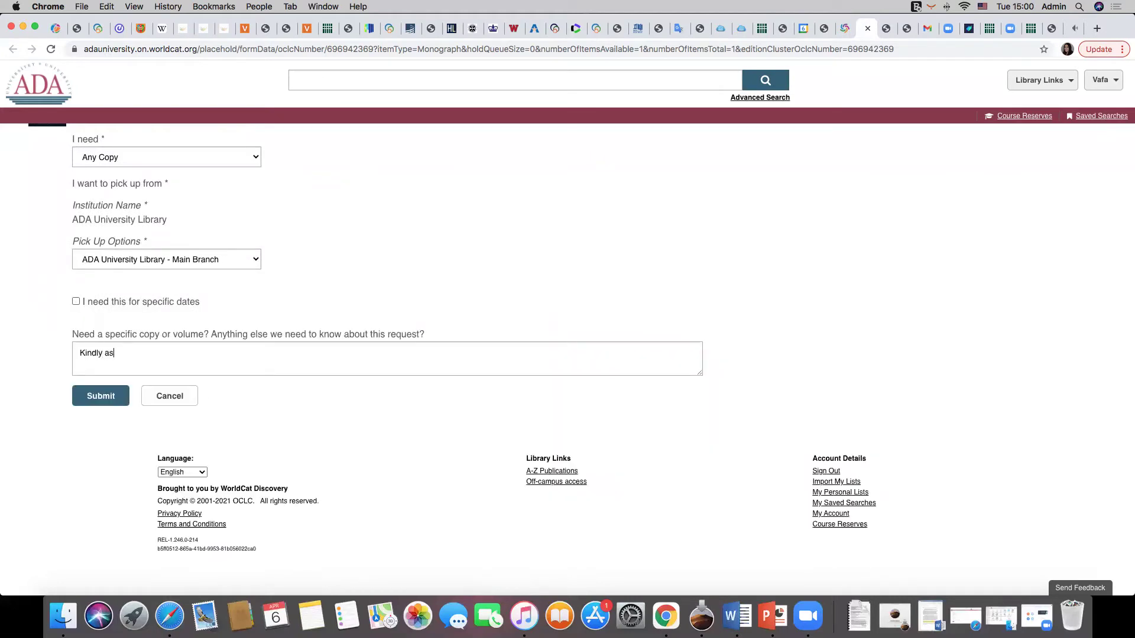
{"action": "type", "text": "k you to hold this"}
{"action": "type", "text": " book for me."}
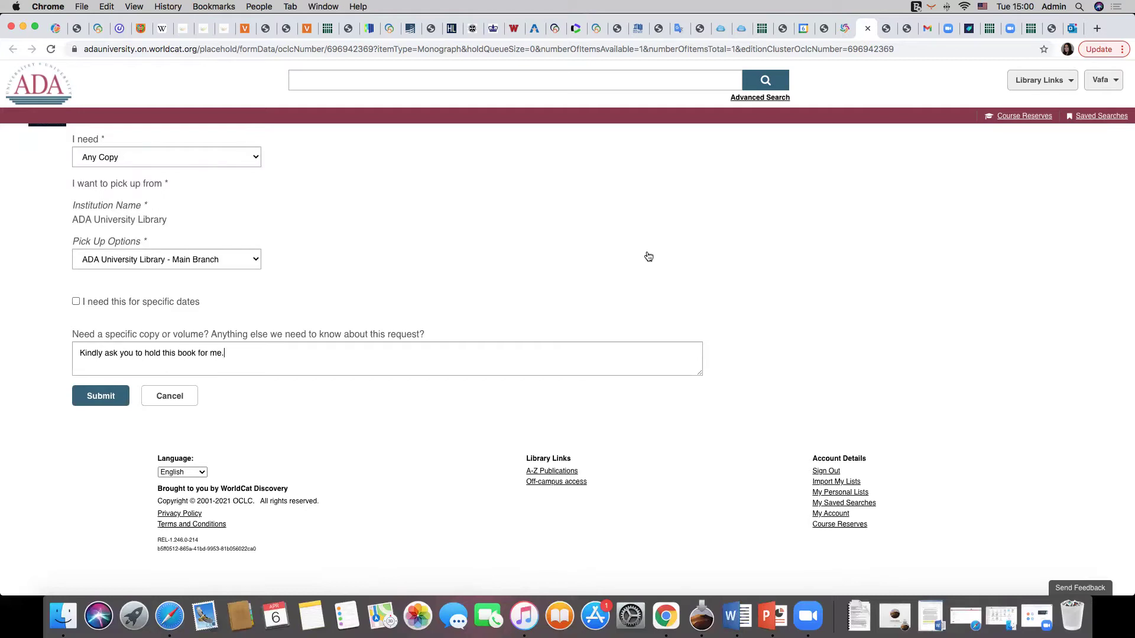
{"action": "left_click", "coordinate": [99, 397]}
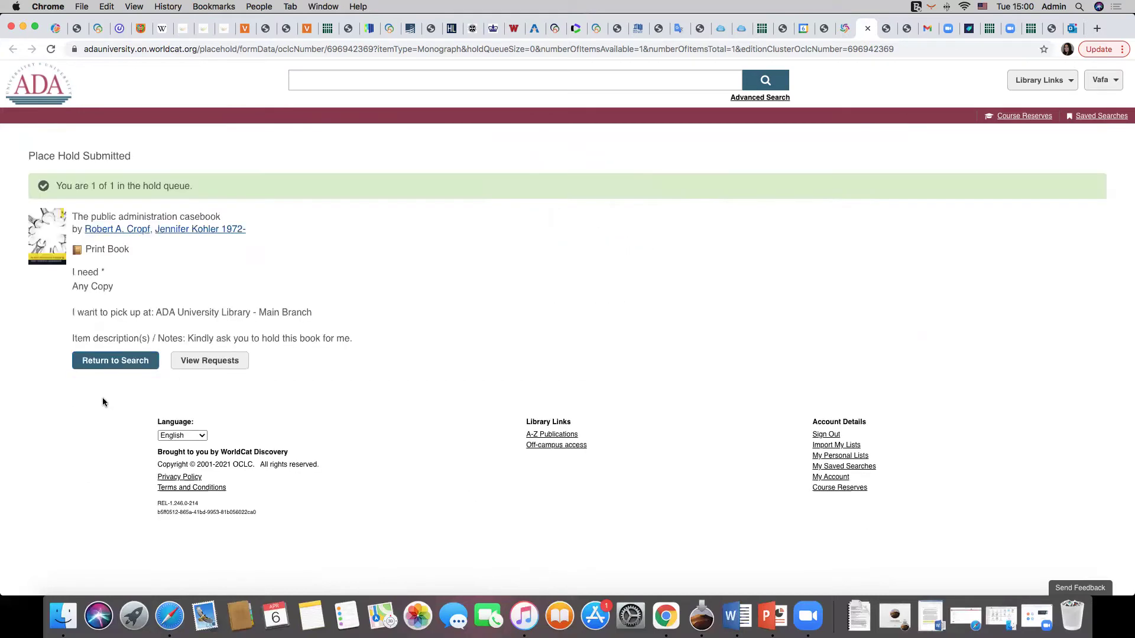
Check the Requested list, showing the casebook hold as not ready for pickup.
{"action": "left_click", "coordinate": [1099, 85]}
{"action": "left_click", "coordinate": [1062, 104]}
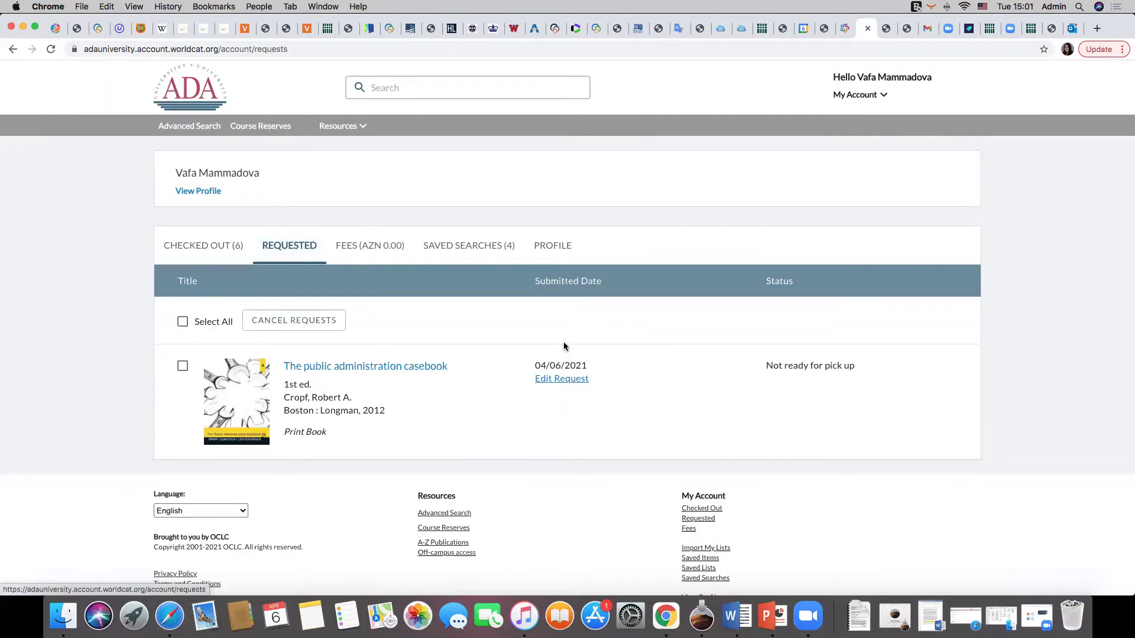
{"action": "scroll", "coordinate": [559, 340], "scroll_direction": "down", "scroll_amount": 1}
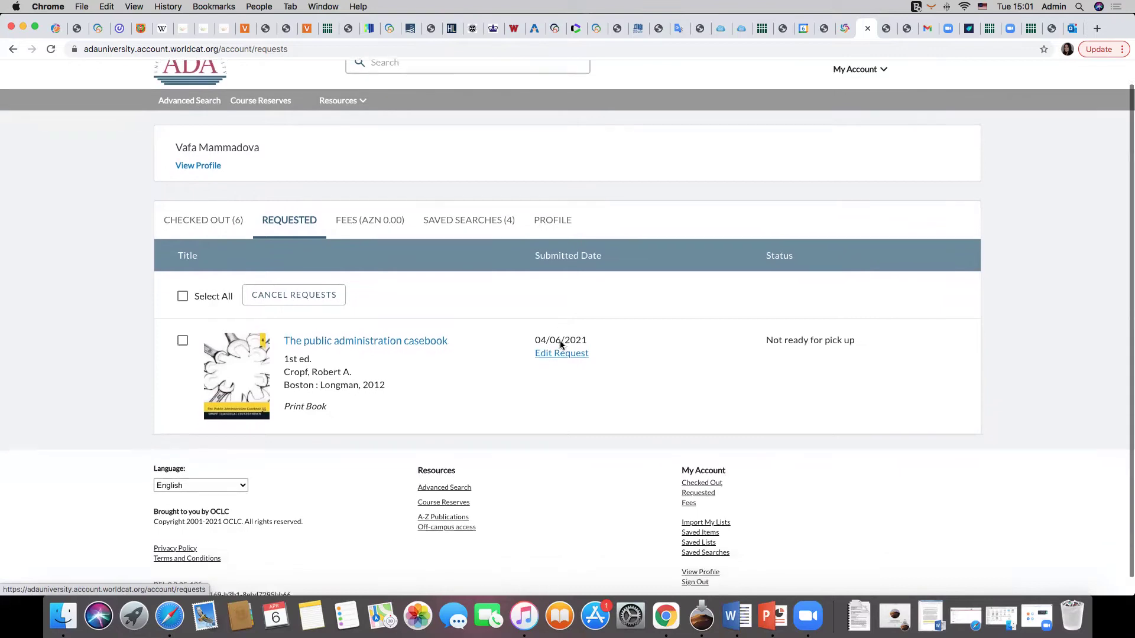
{"action": "scroll", "coordinate": [559, 345], "scroll_direction": "up", "scroll_amount": 1}
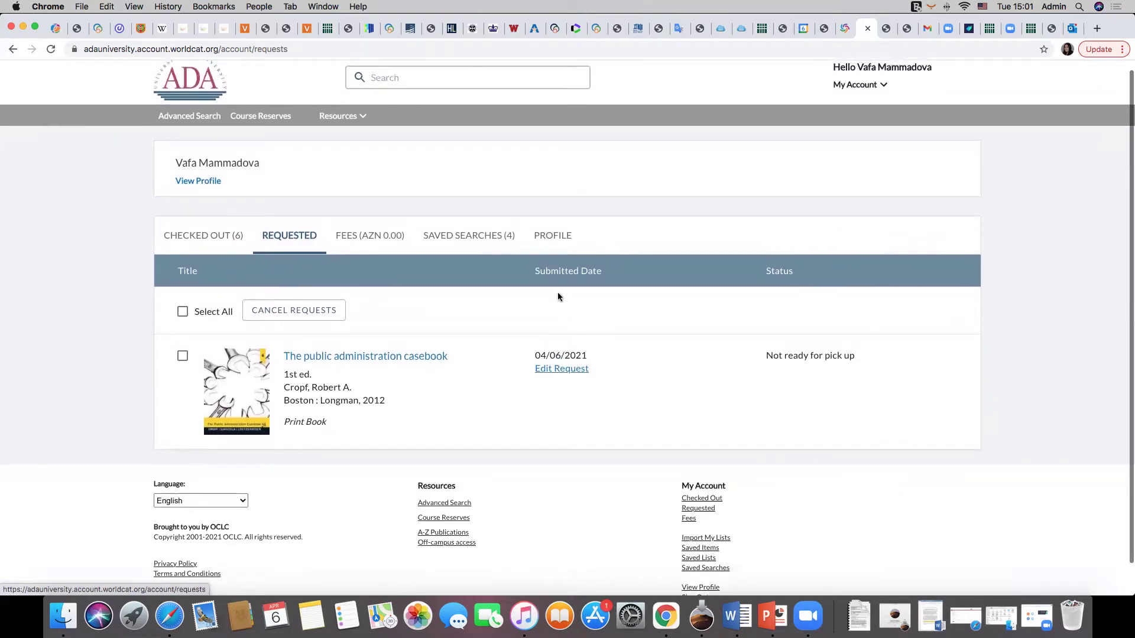
Review the account's four saved searches.
{"action": "left_click", "coordinate": [456, 239]}
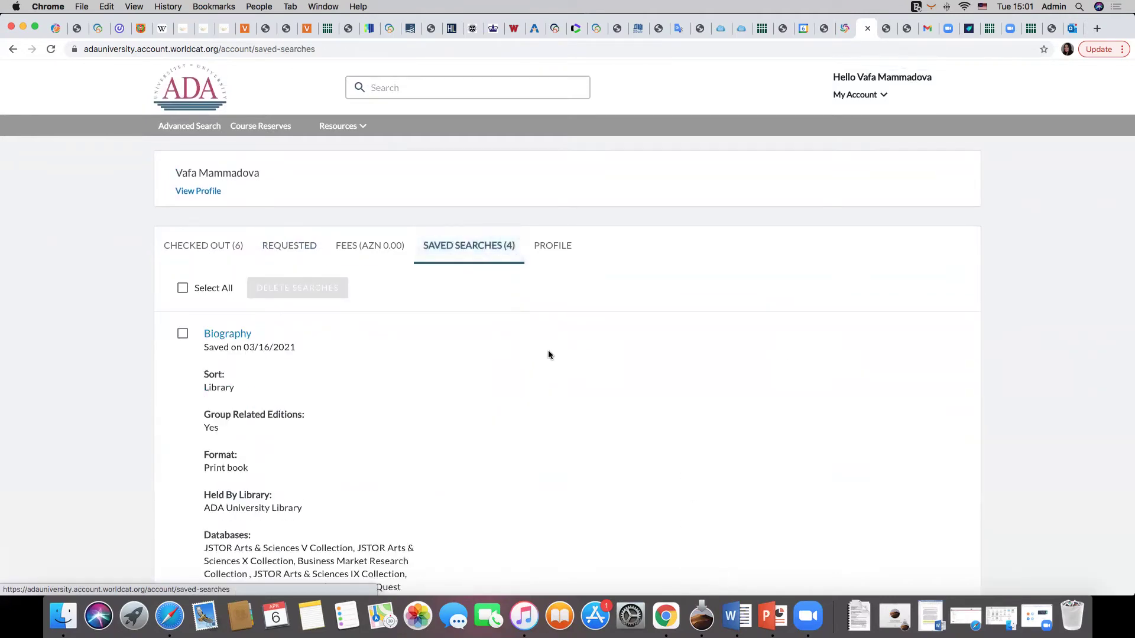
{"action": "scroll", "coordinate": [548, 351], "scroll_direction": "down", "scroll_amount": 10}
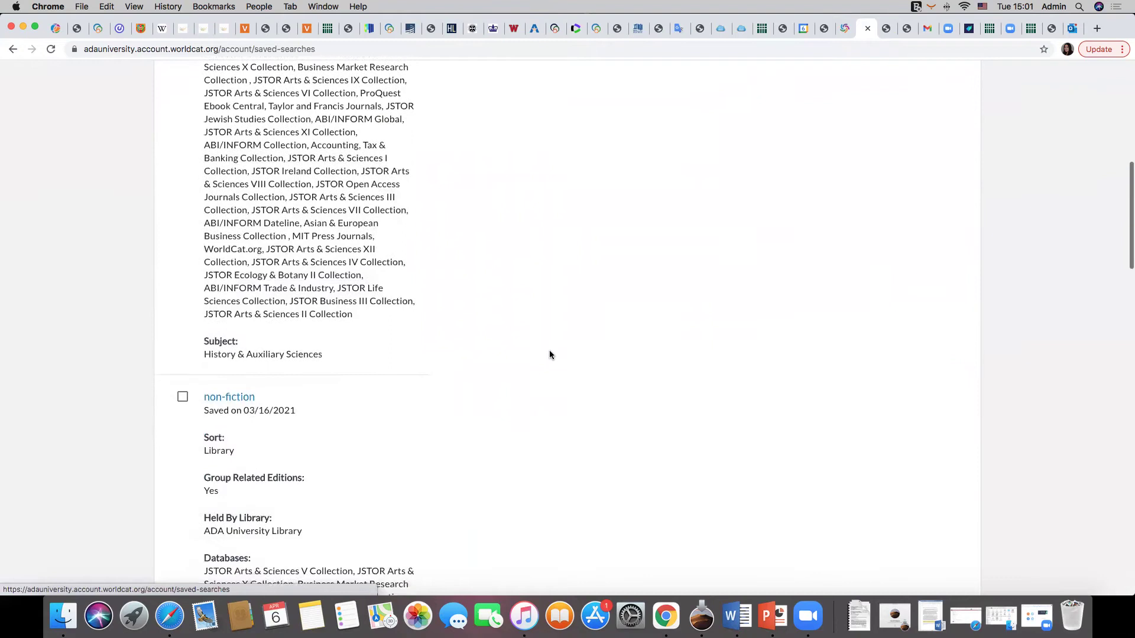
{"action": "scroll", "coordinate": [548, 353], "scroll_direction": "up", "scroll_amount": 4}
{"action": "scroll", "coordinate": [547, 353], "scroll_direction": "up", "scroll_amount": 4}
{"action": "scroll", "coordinate": [544, 352], "scroll_direction": "up", "scroll_amount": 1}
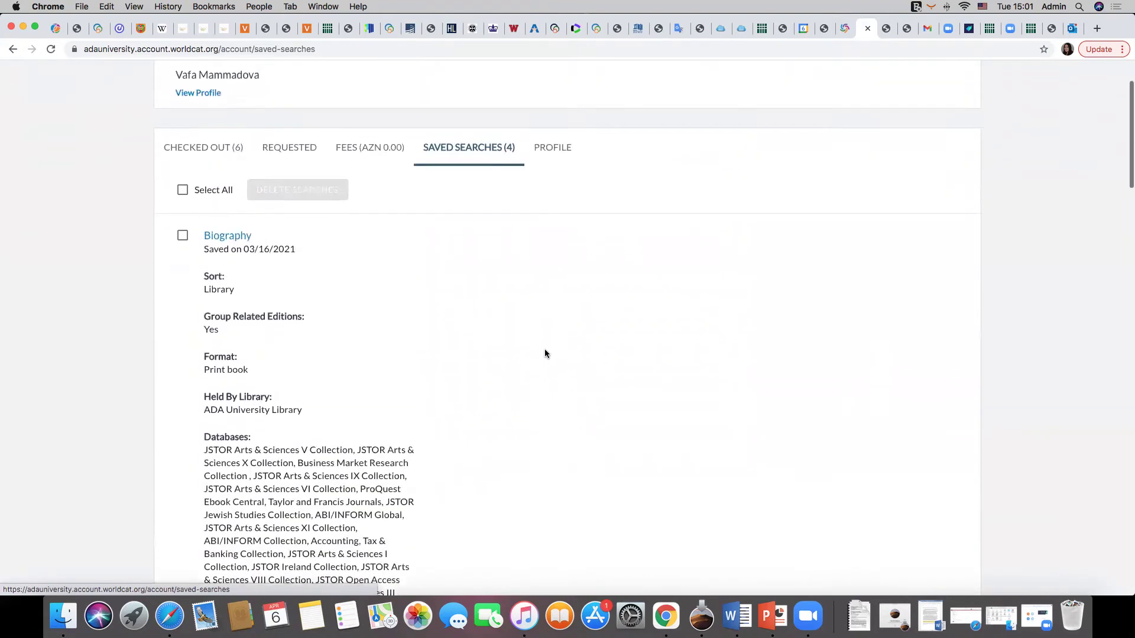
{"action": "scroll", "coordinate": [545, 354], "scroll_direction": "up", "scroll_amount": 2}
Limit the public administration print-book results to Publication Year last 5 years (2017–2021).
{"action": "left_click", "coordinate": [845, 32]}
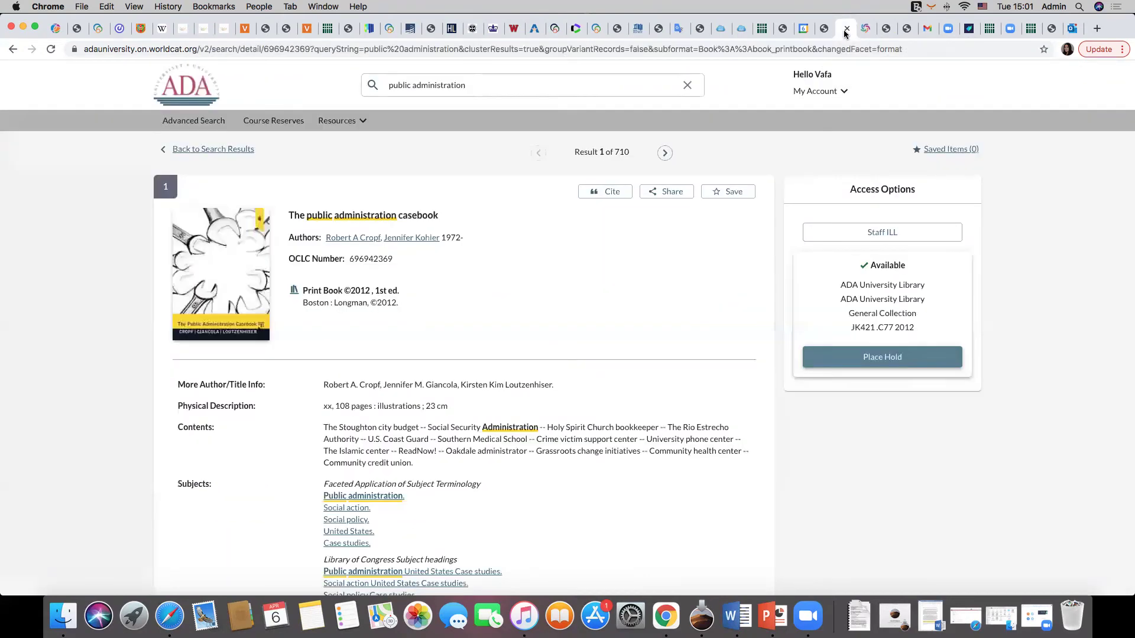
{"action": "left_click", "coordinate": [217, 150]}
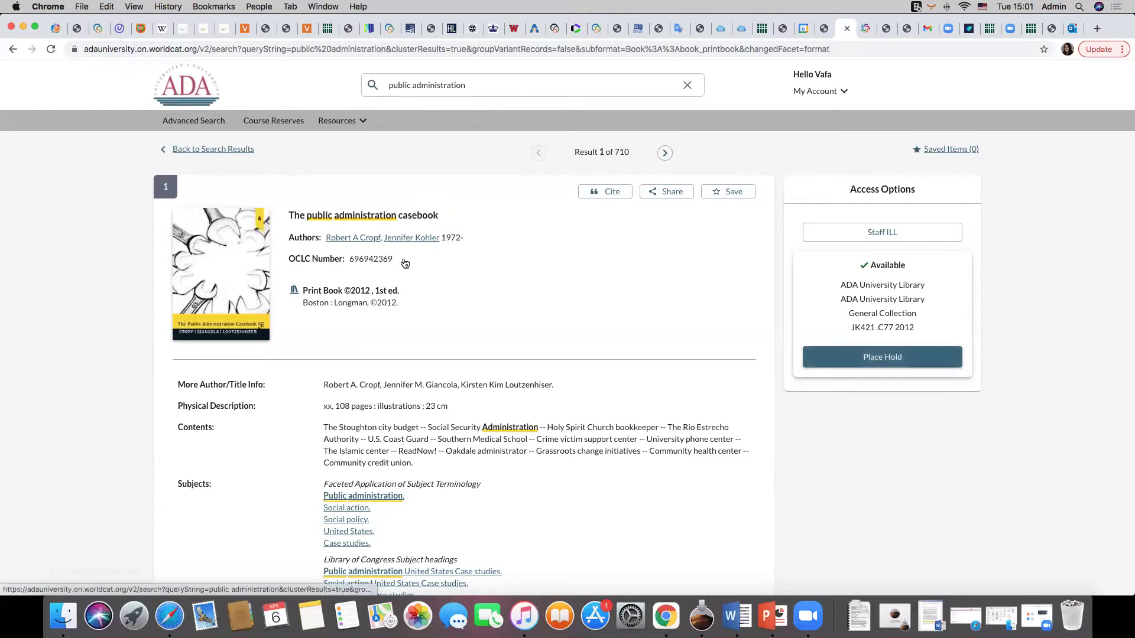
{"action": "scroll", "coordinate": [242, 282], "scroll_direction": "down", "scroll_amount": 3}
{"action": "scroll", "coordinate": [244, 282], "scroll_direction": "down", "scroll_amount": 2}
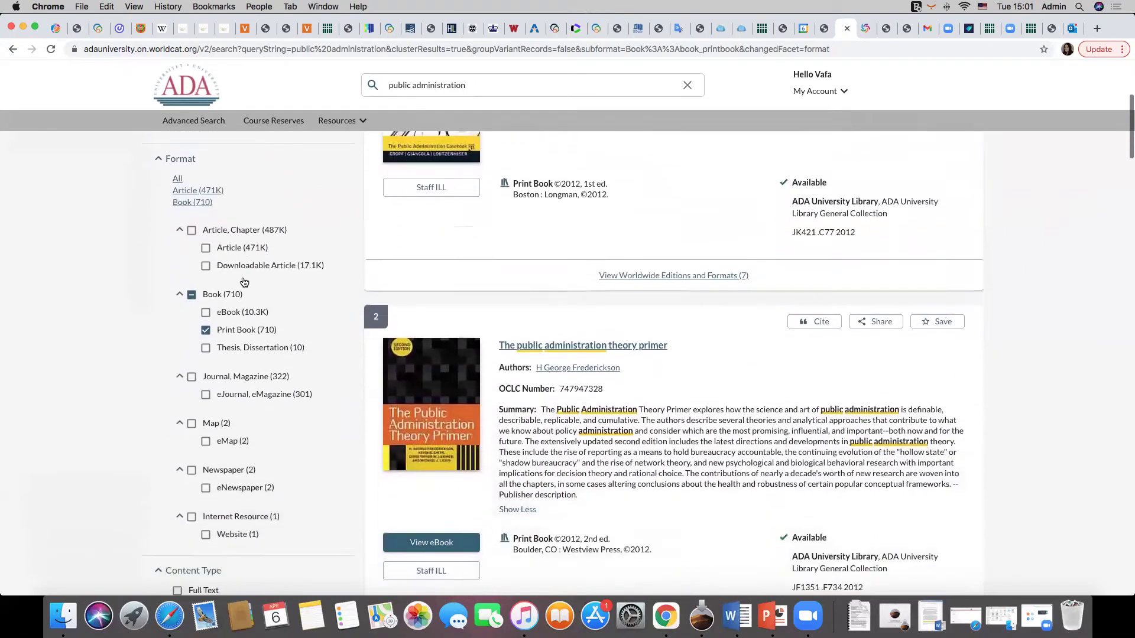
{"action": "scroll", "coordinate": [244, 282], "scroll_direction": "down", "scroll_amount": 5}
{"action": "scroll", "coordinate": [223, 375], "scroll_direction": "down", "scroll_amount": 1}
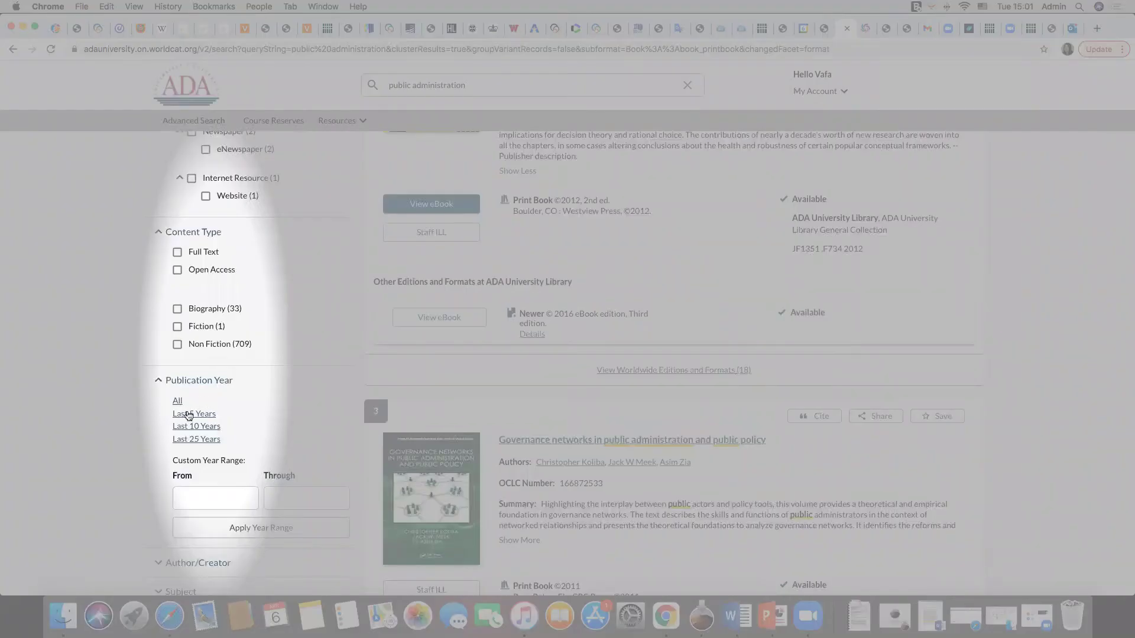
{"action": "left_click", "coordinate": [190, 414]}
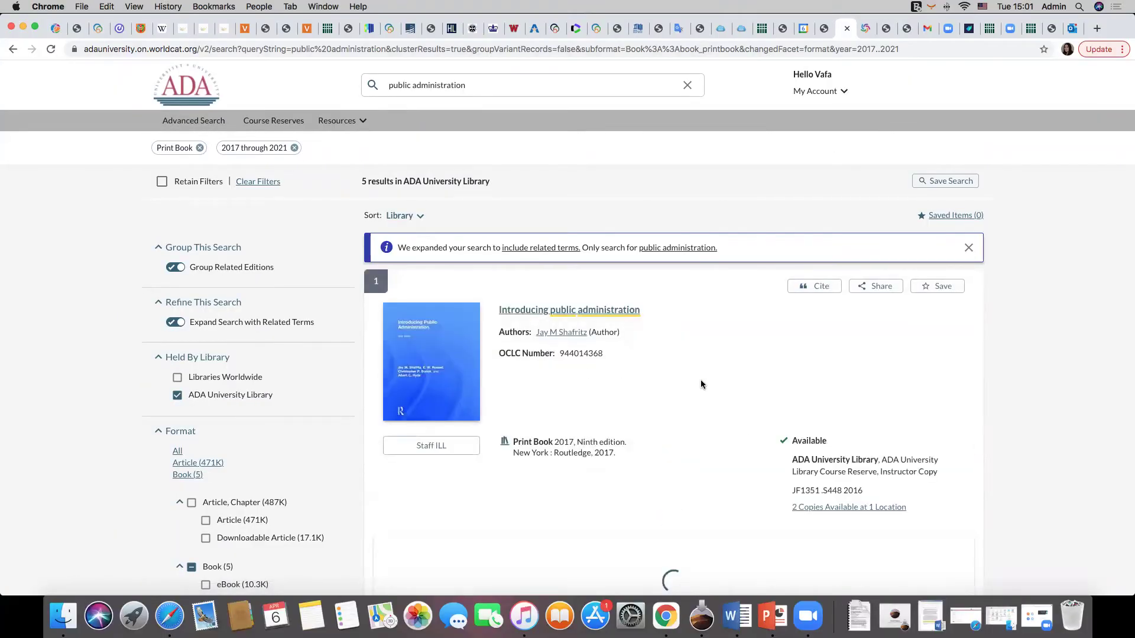
{"action": "scroll", "coordinate": [699, 383], "scroll_direction": "down", "scroll_amount": 10}
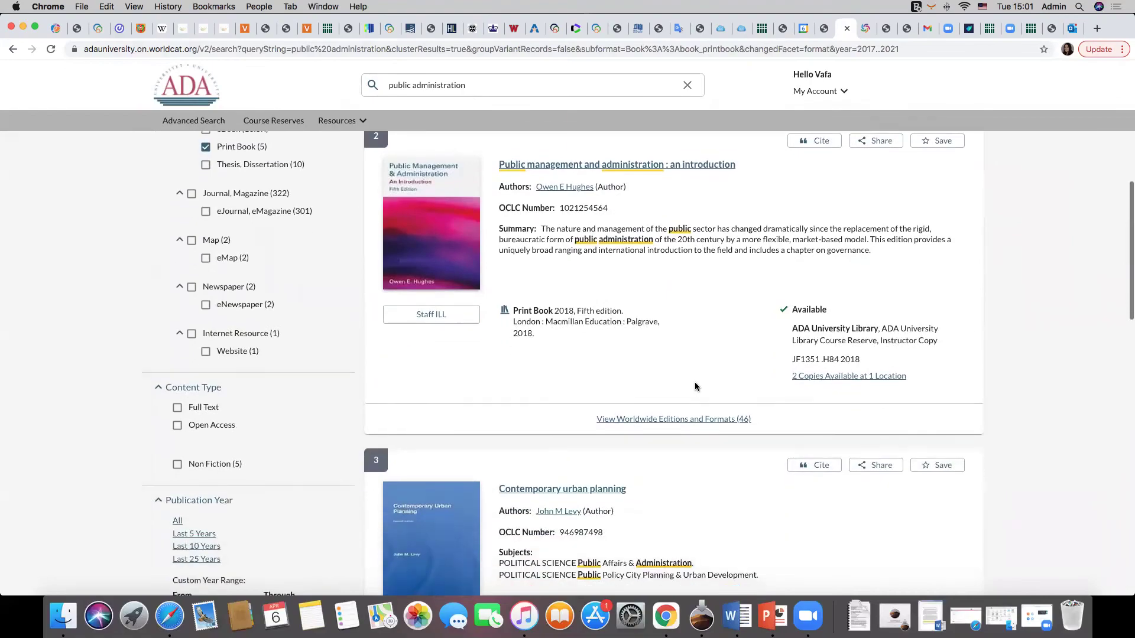
{"action": "scroll", "coordinate": [694, 385], "scroll_direction": "up", "scroll_amount": 10}
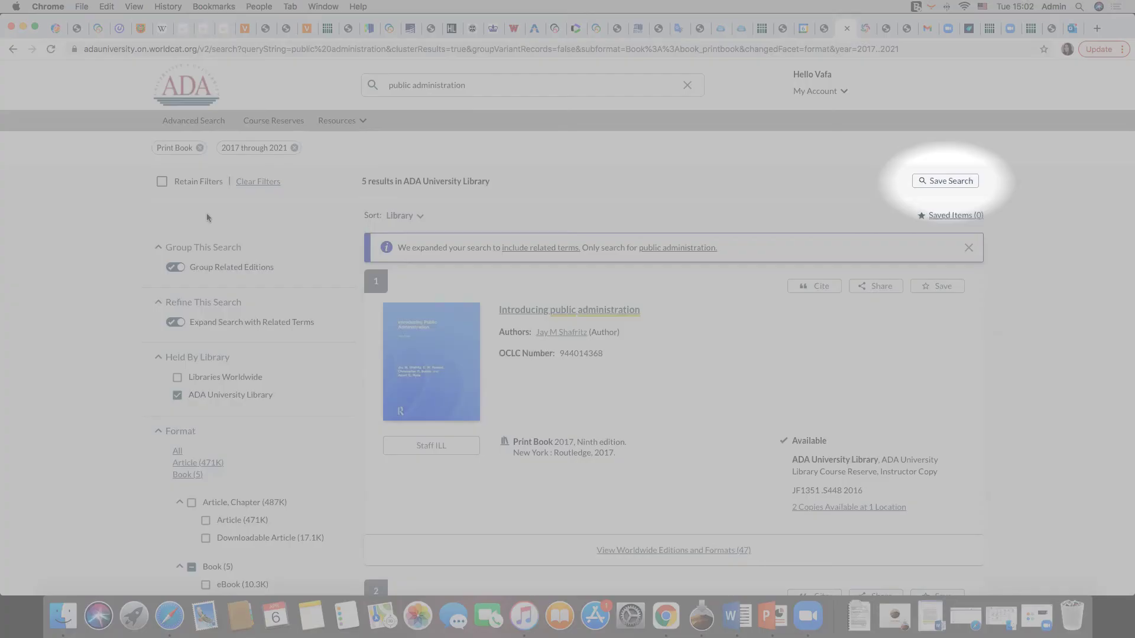
Save the filtered public administration search and view the five saved searches.
{"action": "left_click", "coordinate": [951, 182]}
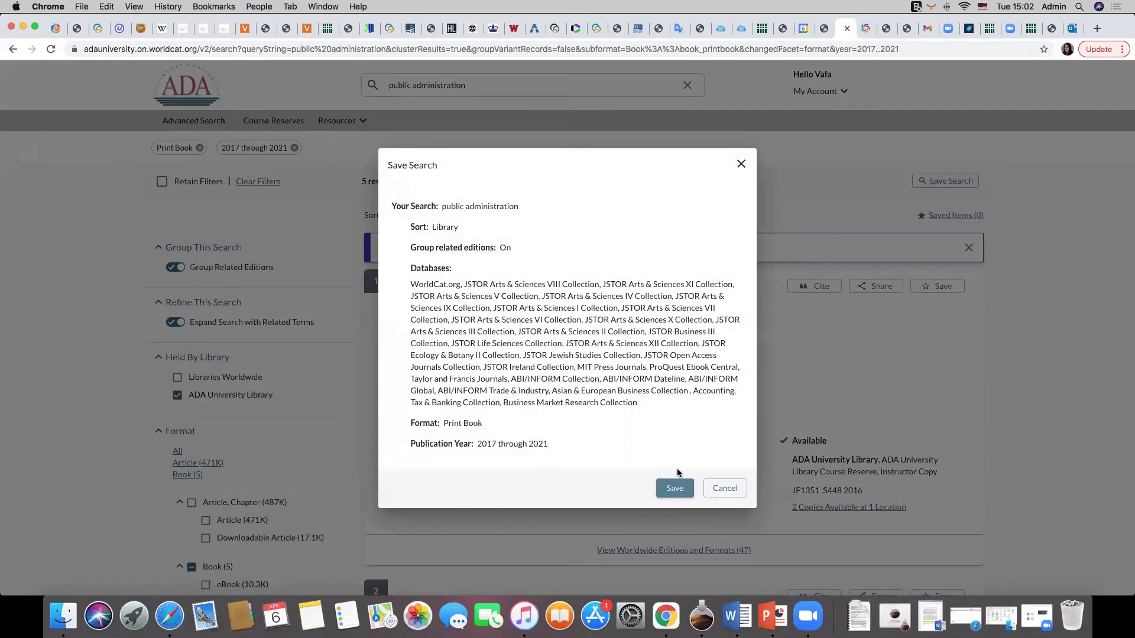
{"action": "left_click", "coordinate": [673, 490]}
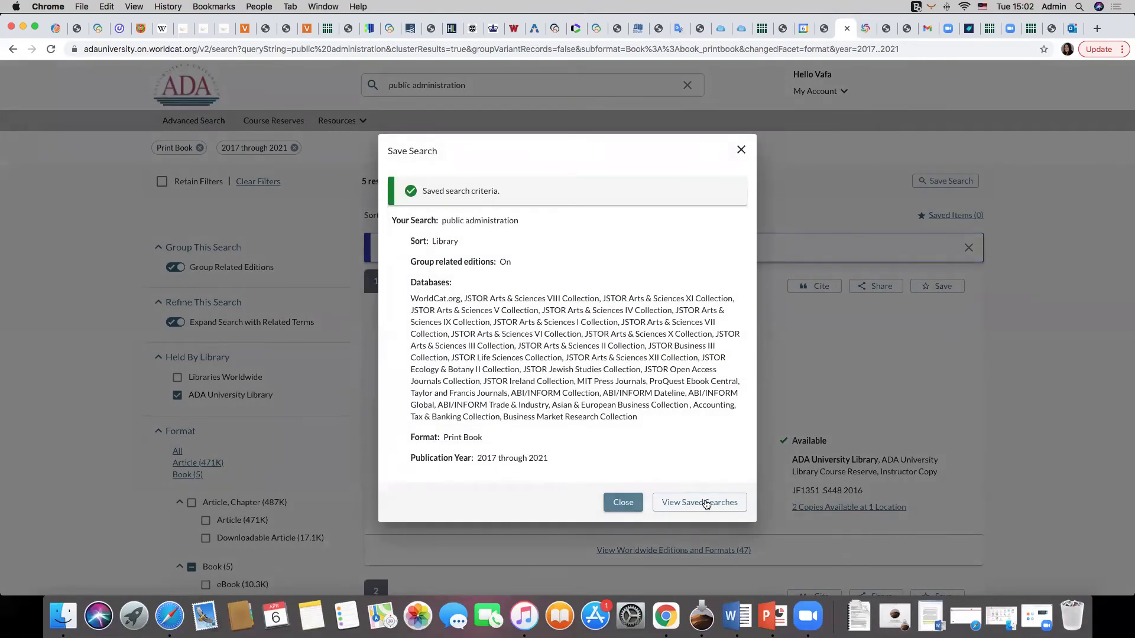
{"action": "left_click", "coordinate": [700, 502]}
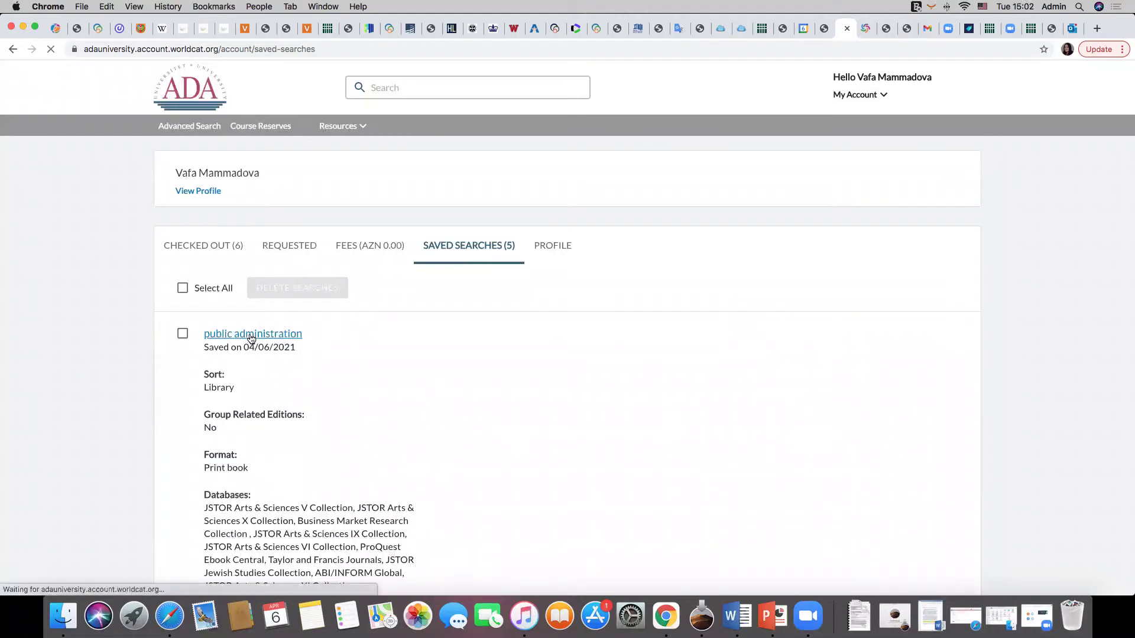
Review the Checked Out list of six books and mark Pride and prejudice for renewal.
{"action": "left_click", "coordinate": [200, 245]}
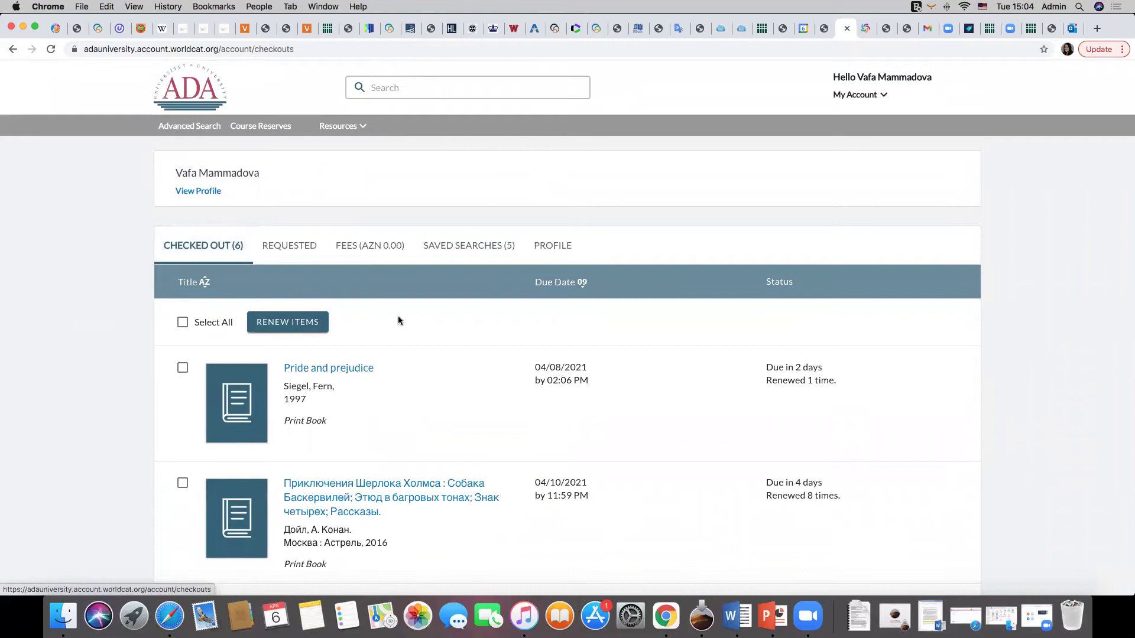
{"action": "scroll", "coordinate": [398, 321], "scroll_direction": "down", "scroll_amount": 2}
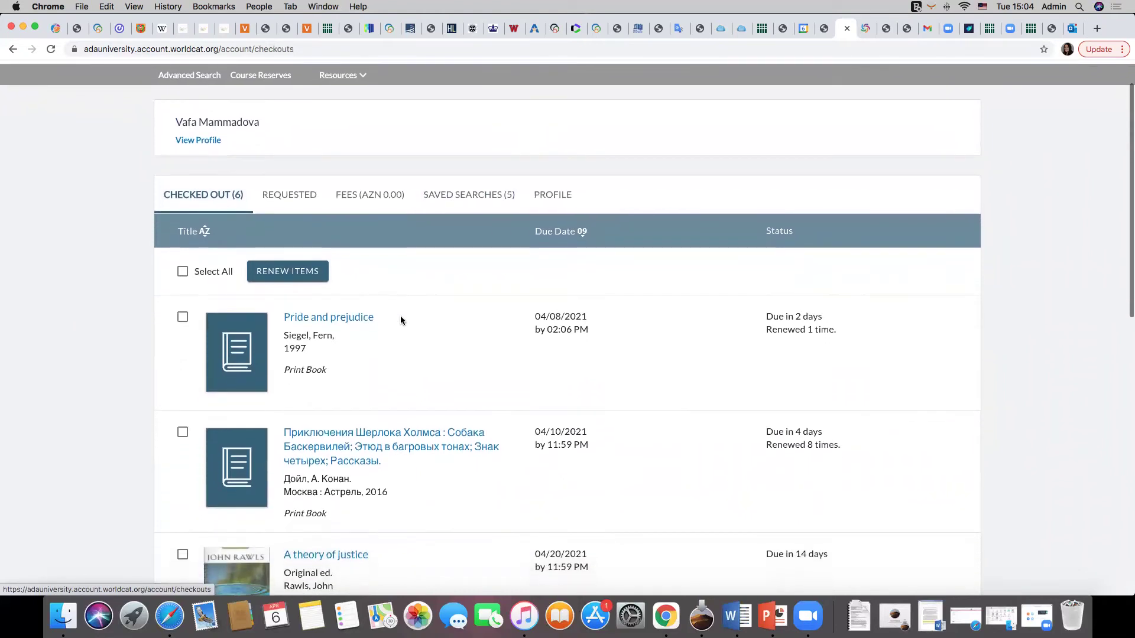
{"action": "scroll", "coordinate": [401, 320], "scroll_direction": "down", "scroll_amount": 2}
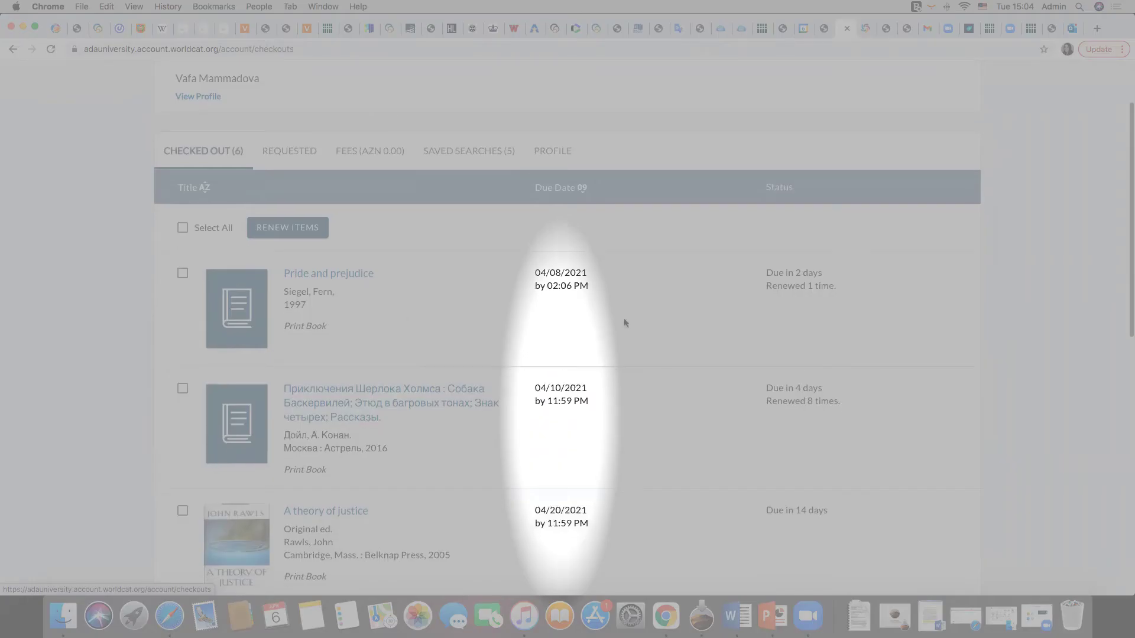
{"action": "scroll", "coordinate": [726, 323], "scroll_direction": "down", "scroll_amount": 2}
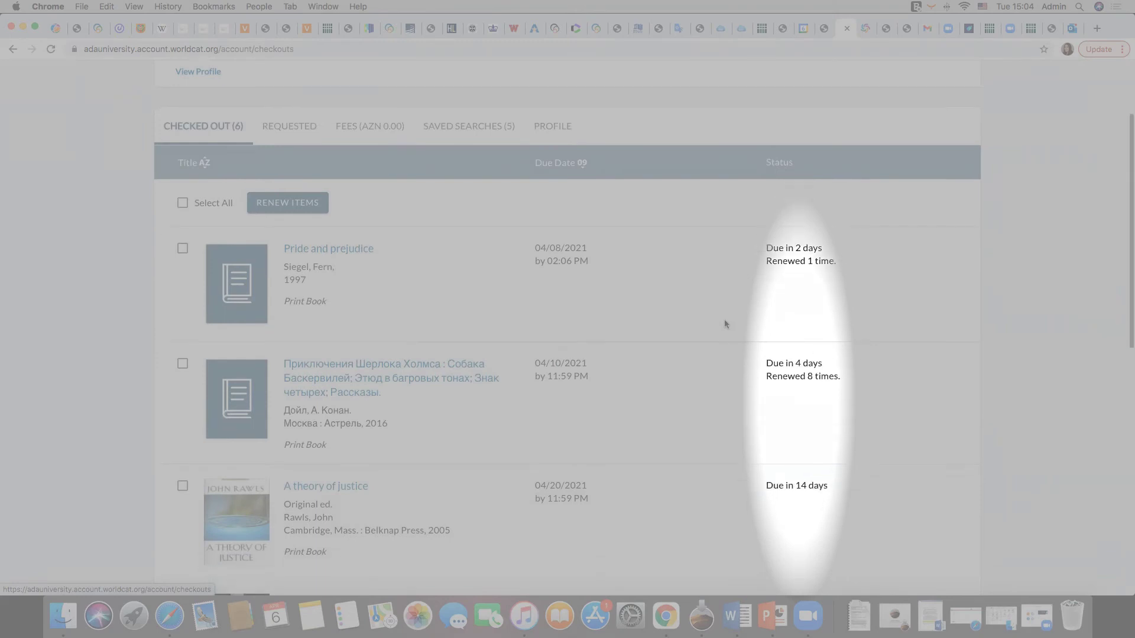
{"action": "scroll", "coordinate": [724, 324], "scroll_direction": "down", "scroll_amount": 1}
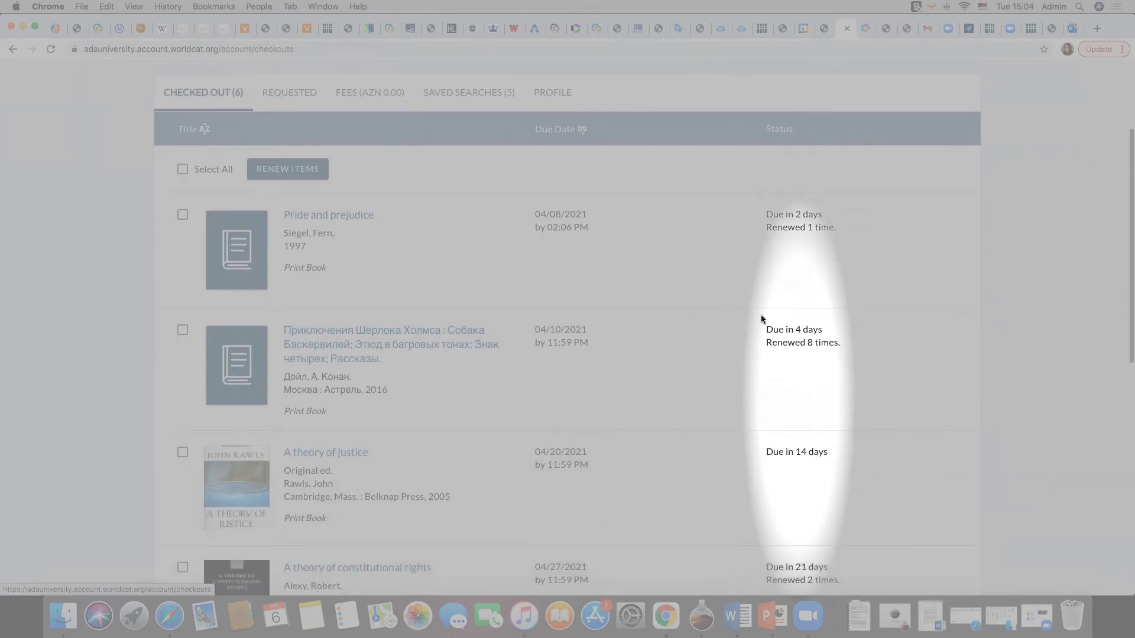
{"action": "scroll", "coordinate": [806, 381], "scroll_direction": "down", "scroll_amount": 1}
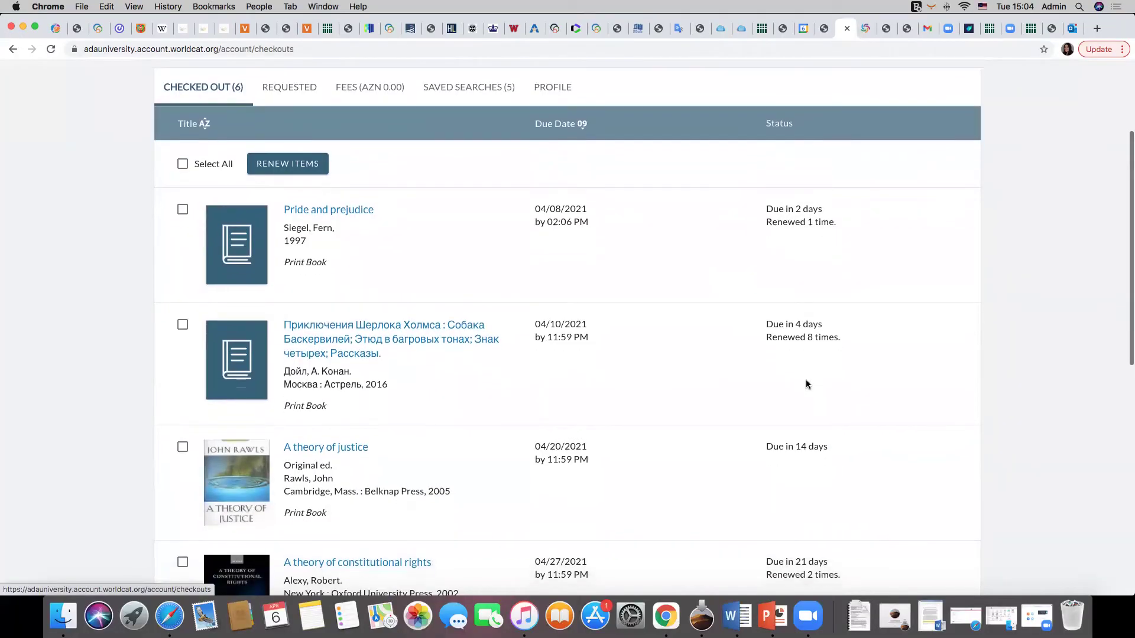
{"action": "scroll", "coordinate": [806, 382], "scroll_direction": "down", "scroll_amount": 2}
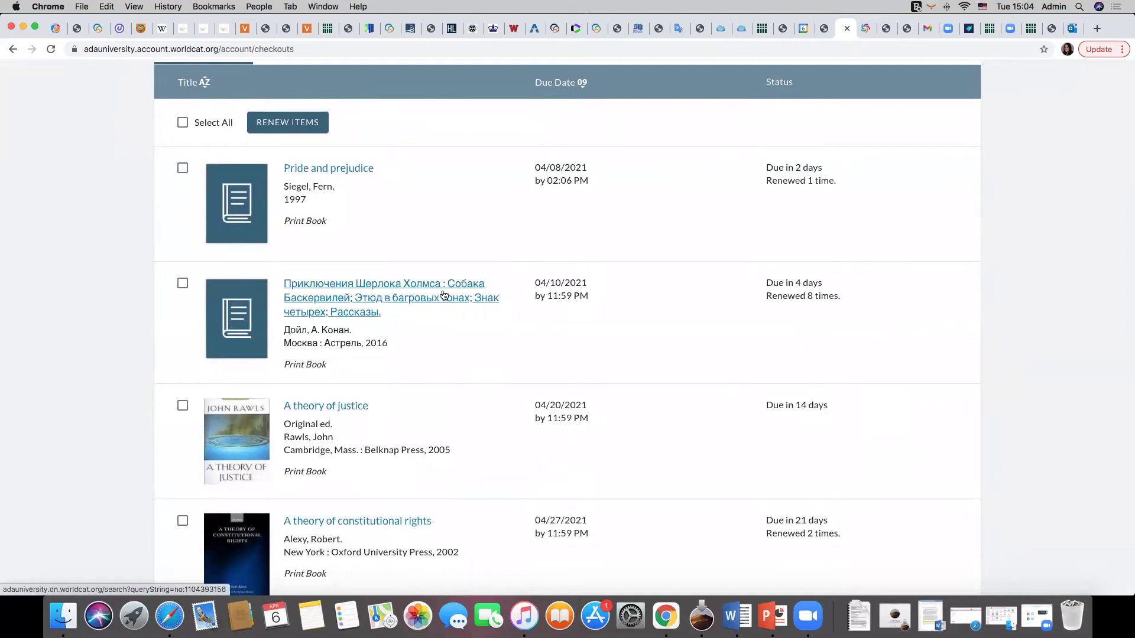
{"action": "scroll", "coordinate": [430, 305], "scroll_direction": "up", "scroll_amount": 3}
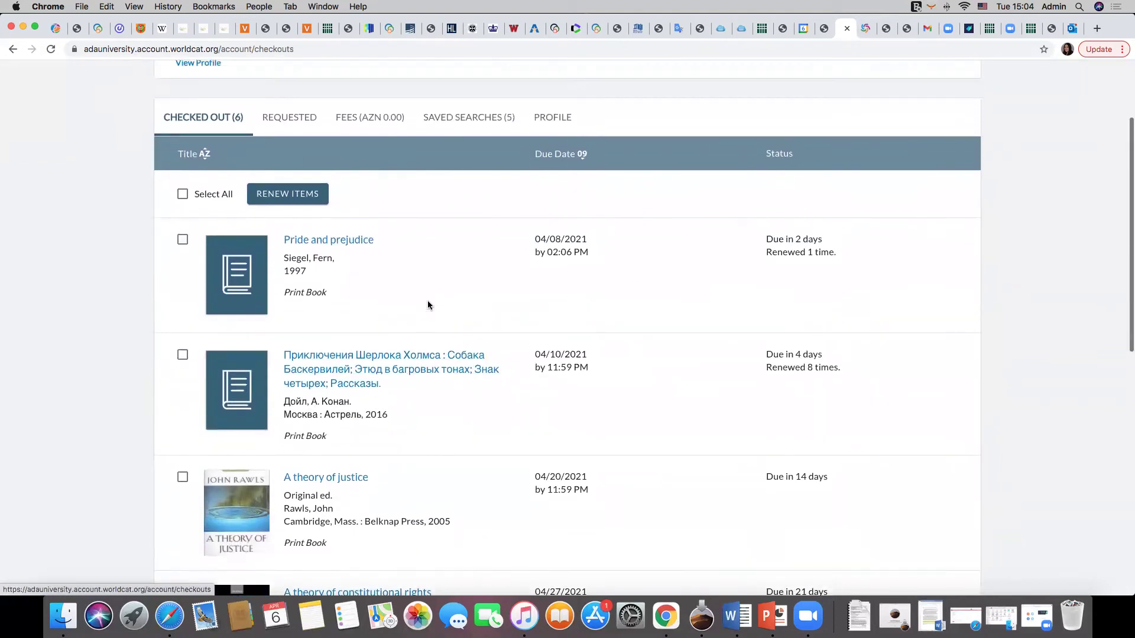
{"action": "scroll", "coordinate": [425, 305], "scroll_direction": "up", "scroll_amount": 1}
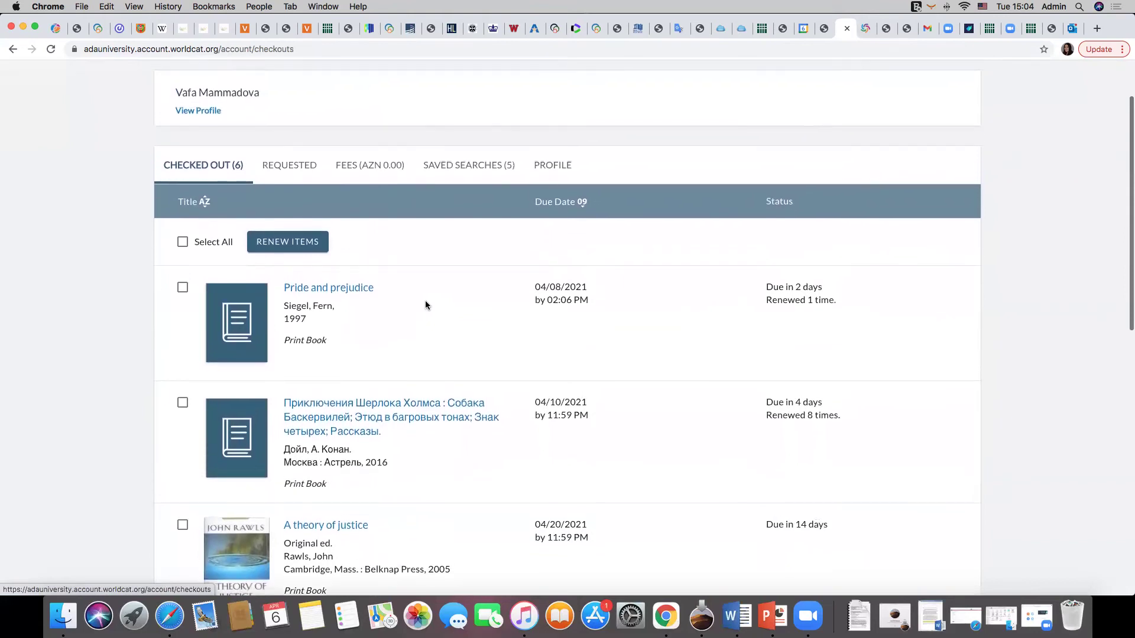
{"action": "left_click", "coordinate": [183, 293]}
Renew Pride and prejudice and the Sherlock Holmes book, making Pride and prejudice due 04/27/2021.
{"action": "left_click", "coordinate": [182, 409]}
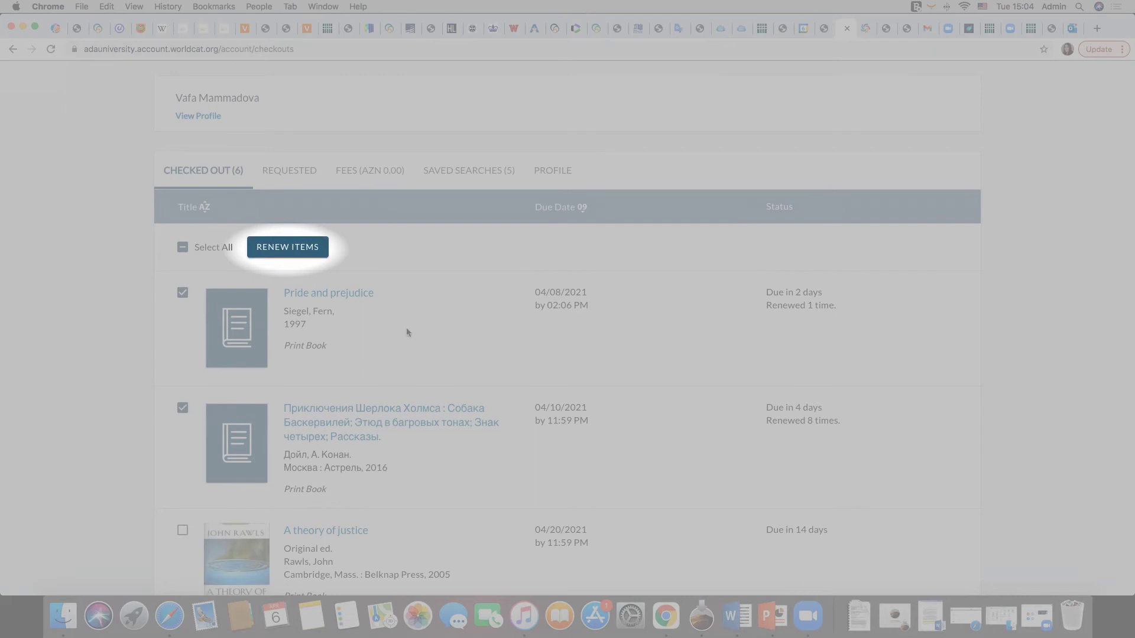
{"action": "left_click", "coordinate": [299, 254]}
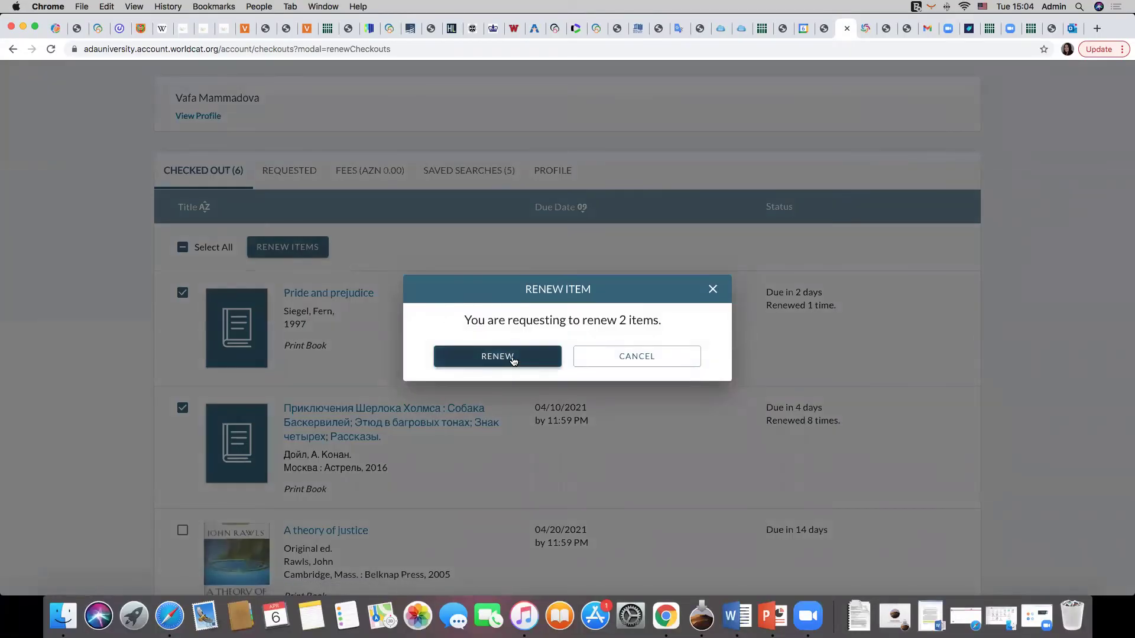
{"action": "left_click", "coordinate": [513, 360]}
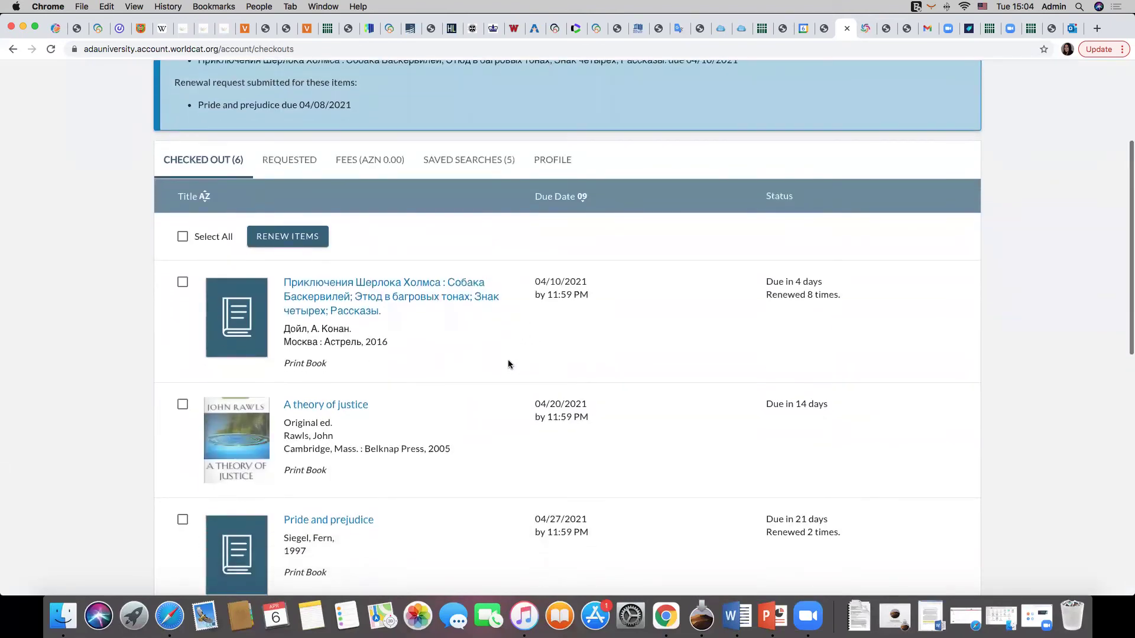
{"action": "scroll", "coordinate": [507, 364], "scroll_direction": "down", "scroll_amount": 2}
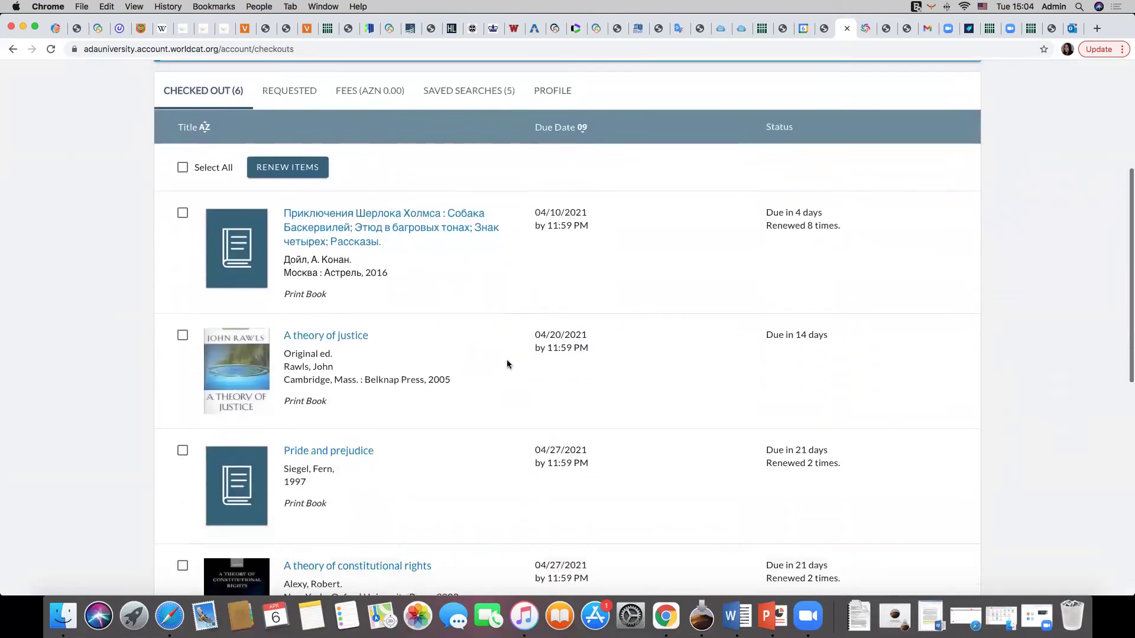
{"action": "scroll", "coordinate": [507, 364], "scroll_direction": "down", "scroll_amount": 1}
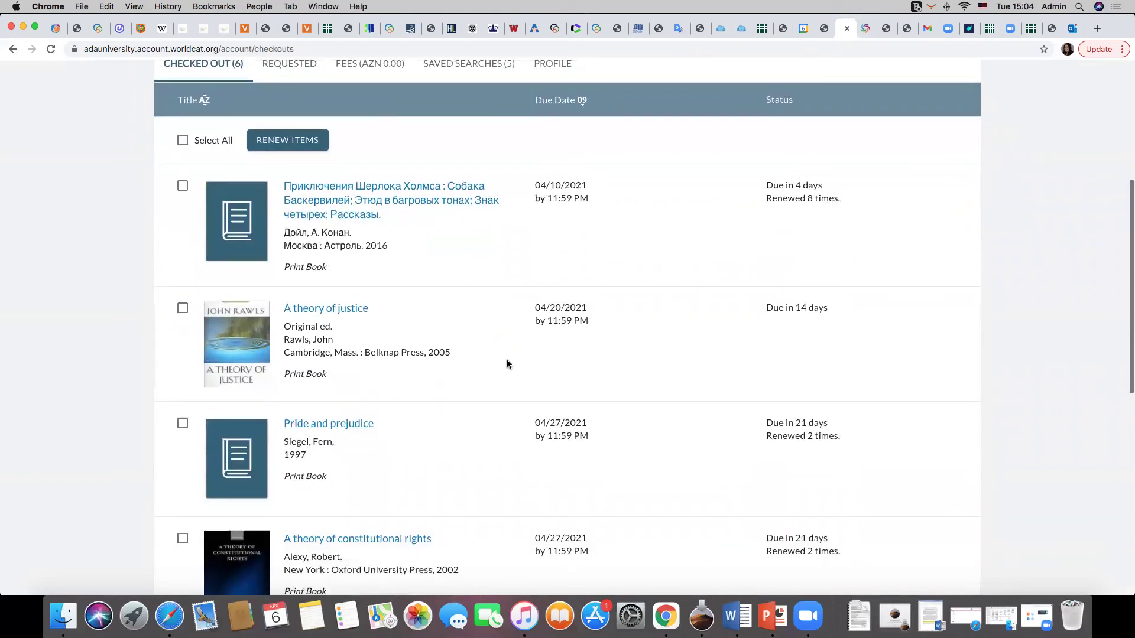
{"action": "scroll", "coordinate": [508, 364], "scroll_direction": "down", "scroll_amount": 1}
{"action": "scroll", "coordinate": [507, 364], "scroll_direction": "down", "scroll_amount": 1}
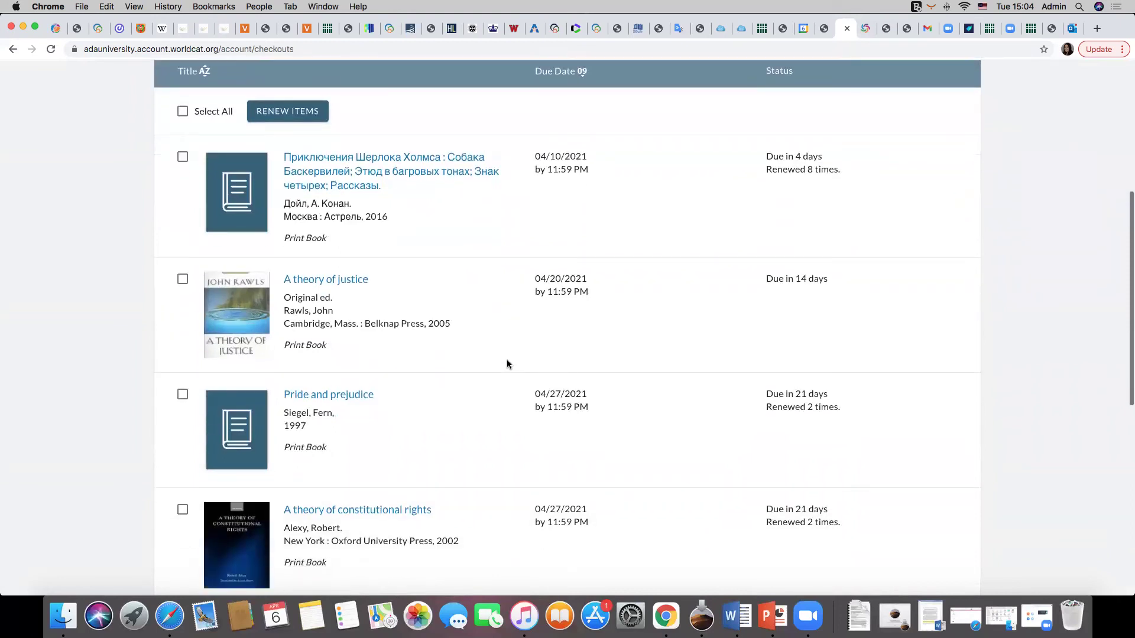
{"action": "scroll", "coordinate": [507, 364], "scroll_direction": "down", "scroll_amount": 1}
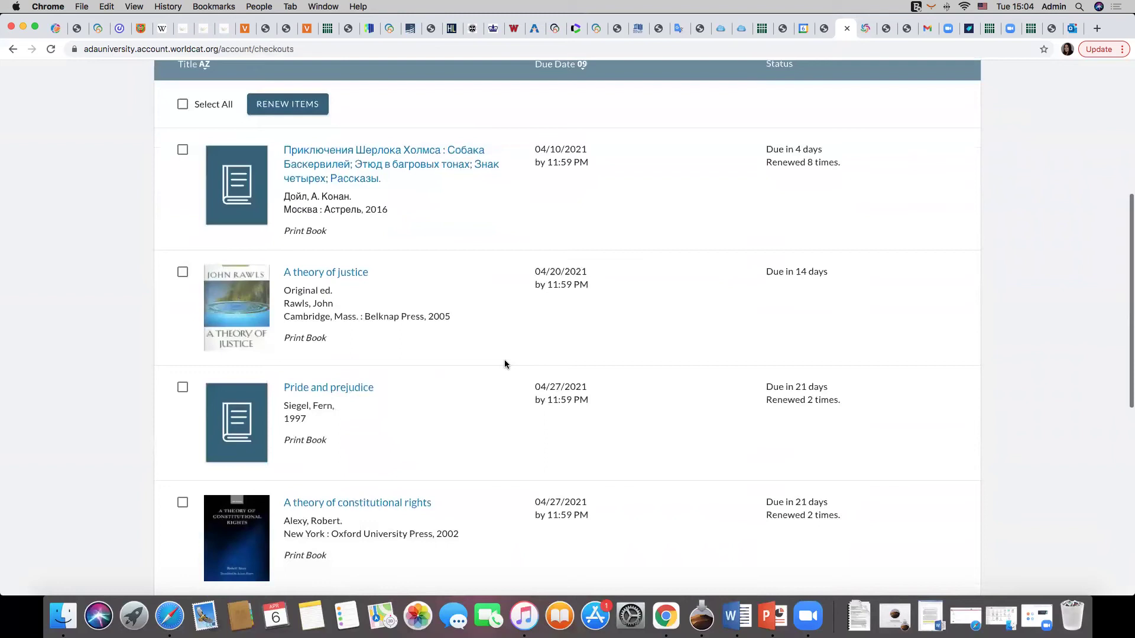
{"action": "scroll", "coordinate": [504, 361], "scroll_direction": "down", "scroll_amount": 1}
{"action": "scroll", "coordinate": [505, 362], "scroll_direction": "down", "scroll_amount": 1}
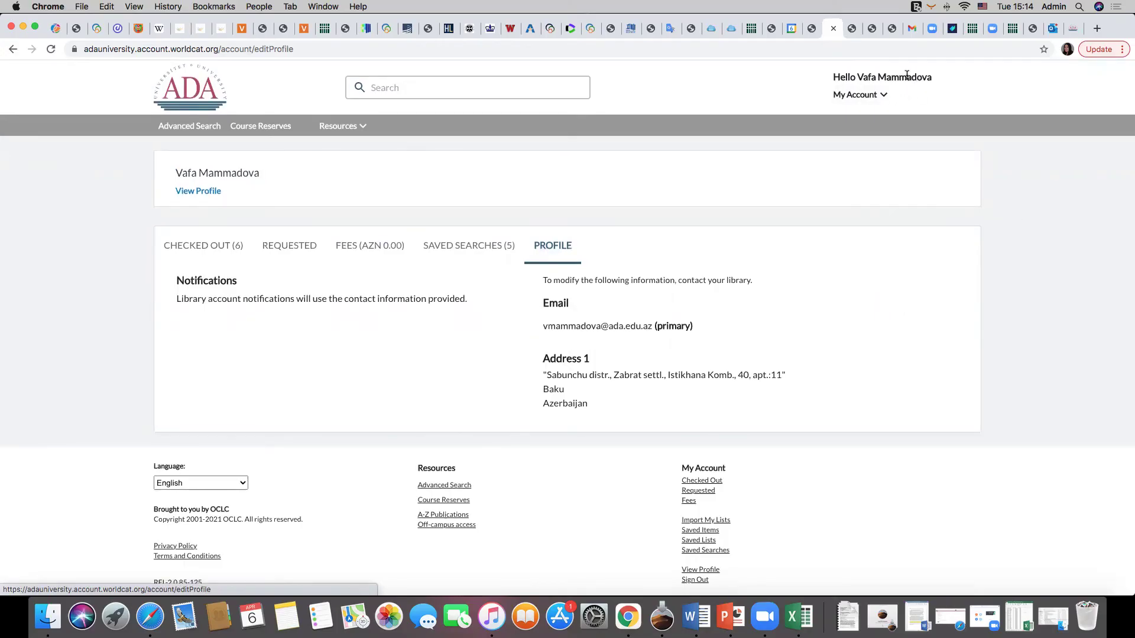
Sign out of the library account from the My Account menu.
{"action": "left_click", "coordinate": [888, 95]}
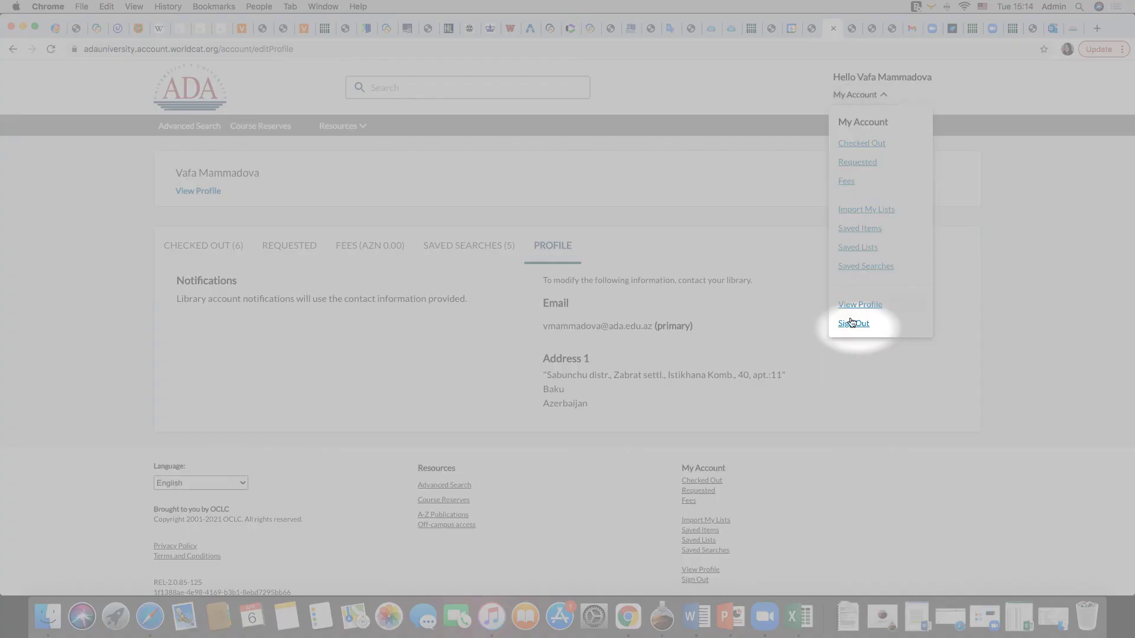
{"action": "left_click", "coordinate": [854, 324]}
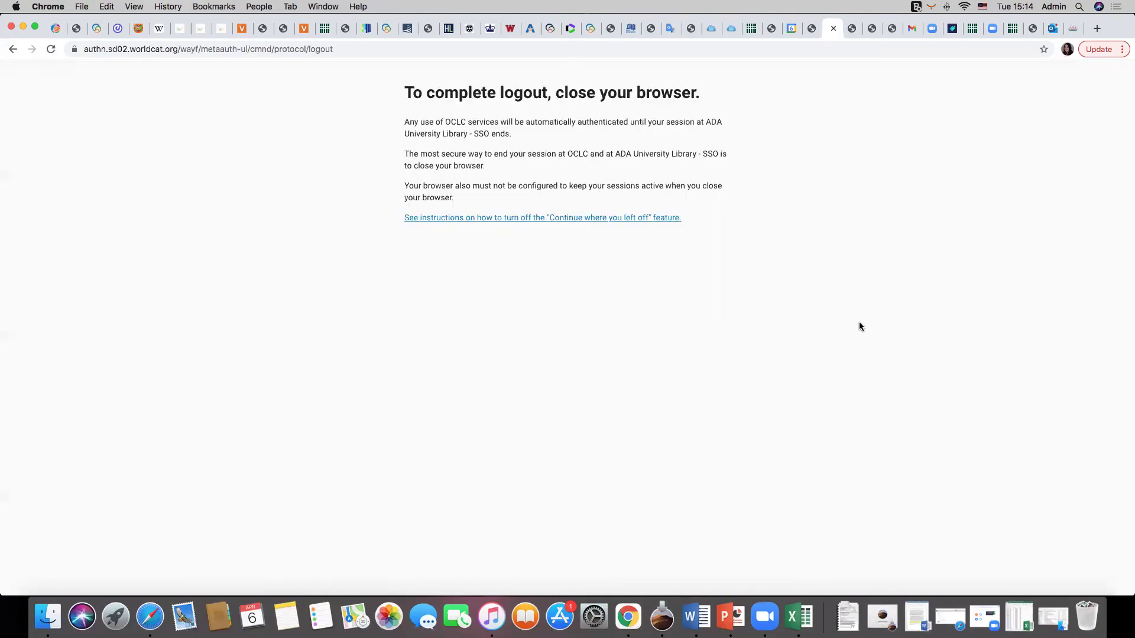